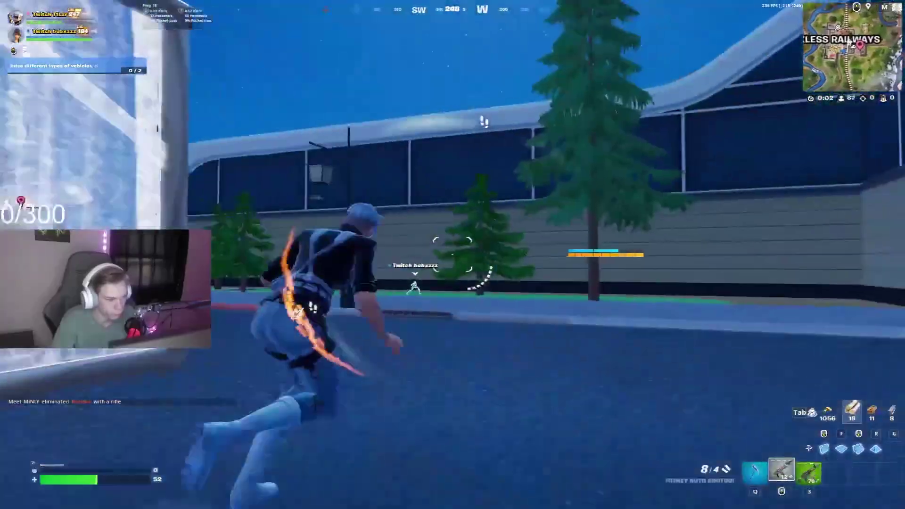
pyautogui.press('w')
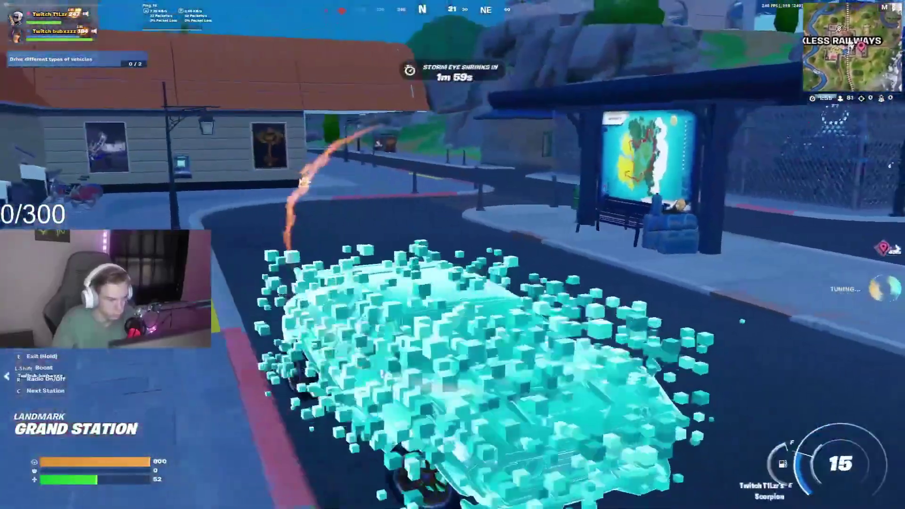
pyautogui.press('w')
pyautogui.press('w')
pyautogui.press('d')
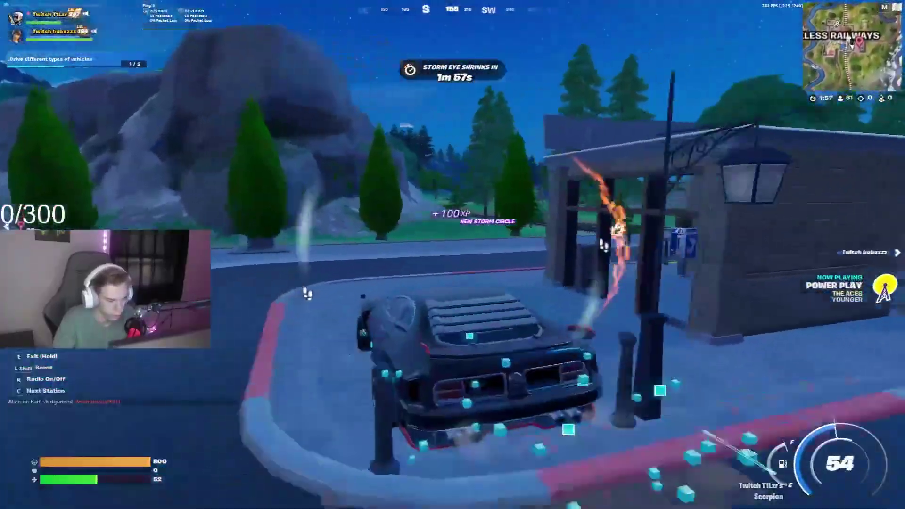
pyautogui.press('w')
pyautogui.press('d')
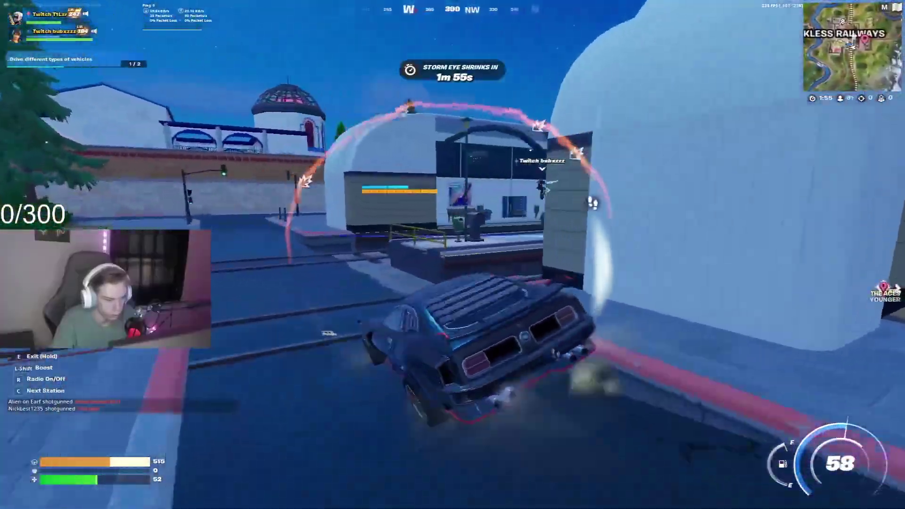
pyautogui.press('e')
pyautogui.press('w')
pyautogui.press('space')
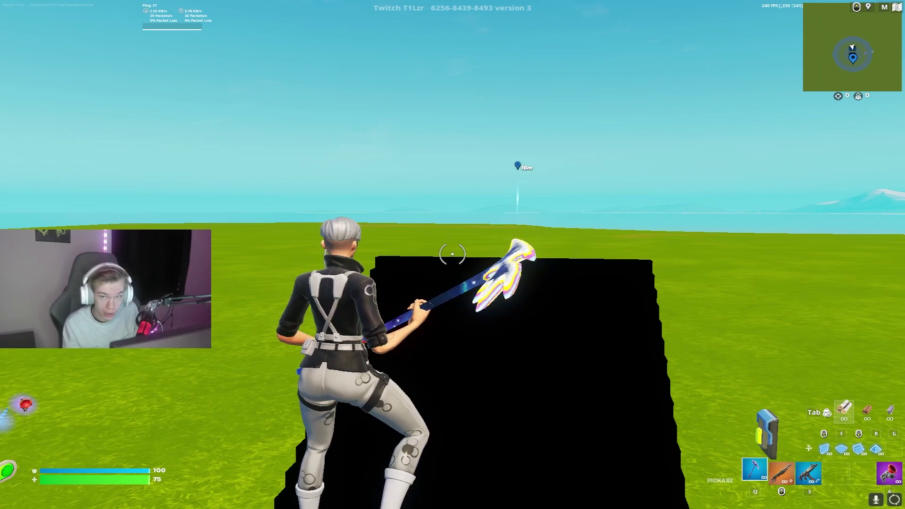
# Open the game settings from the in-game menu and look through the video options
pyautogui.press('Escape')
pyautogui.click(617, 430)
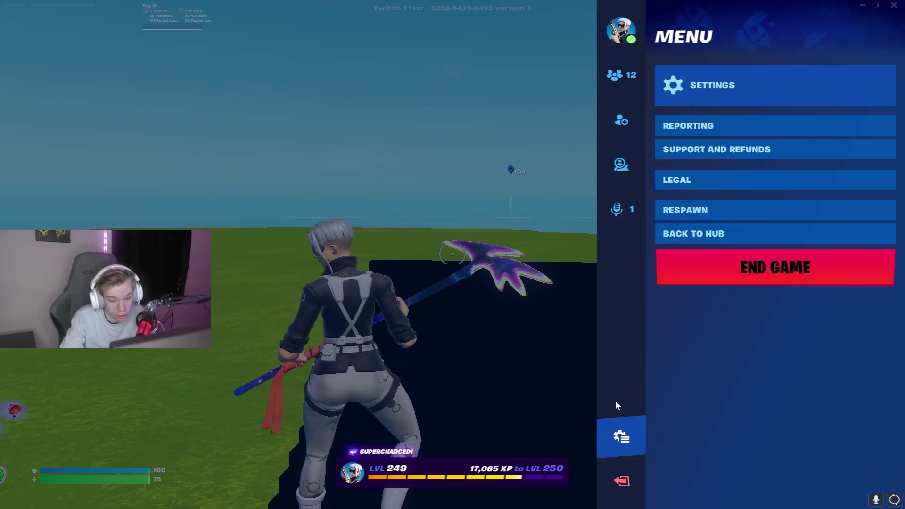
pyautogui.click(730, 96)
pyautogui.scroll(-6, 407, 225)
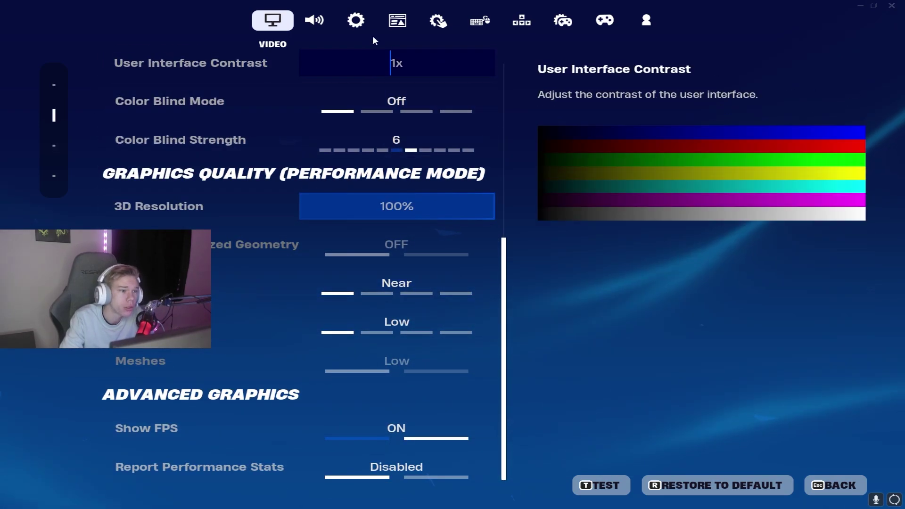
# Look over the sound and voice chat settings, then return to the display options in the video settings
pyautogui.click(319, 21)
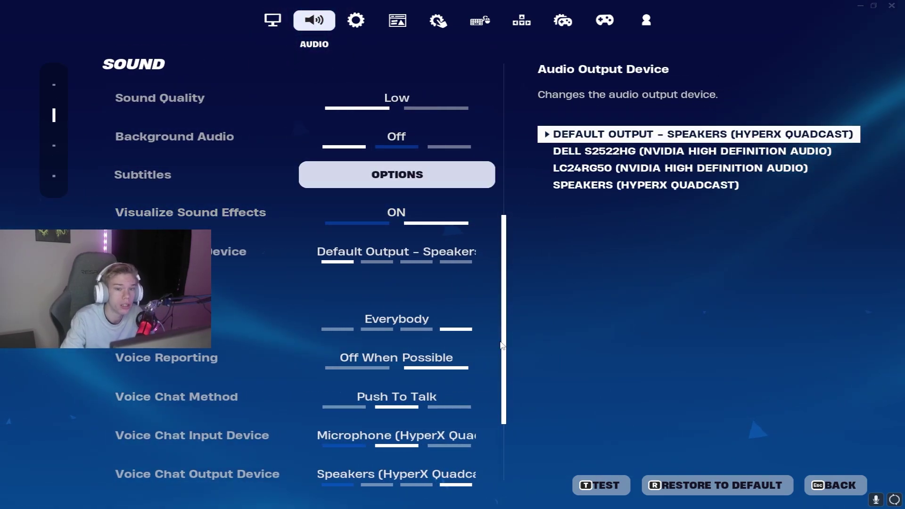
pyautogui.scroll(-3, 471, 310)
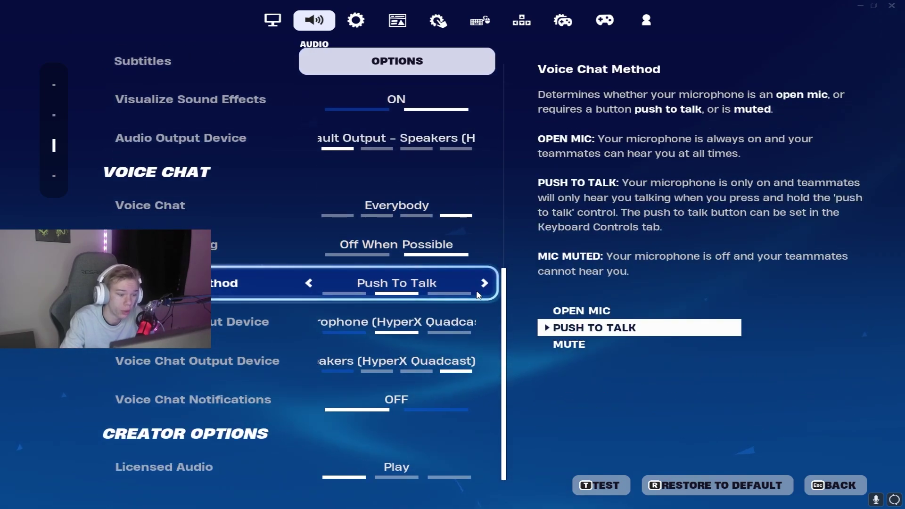
pyautogui.click(272, 20)
pyautogui.scroll(3, 410, 132)
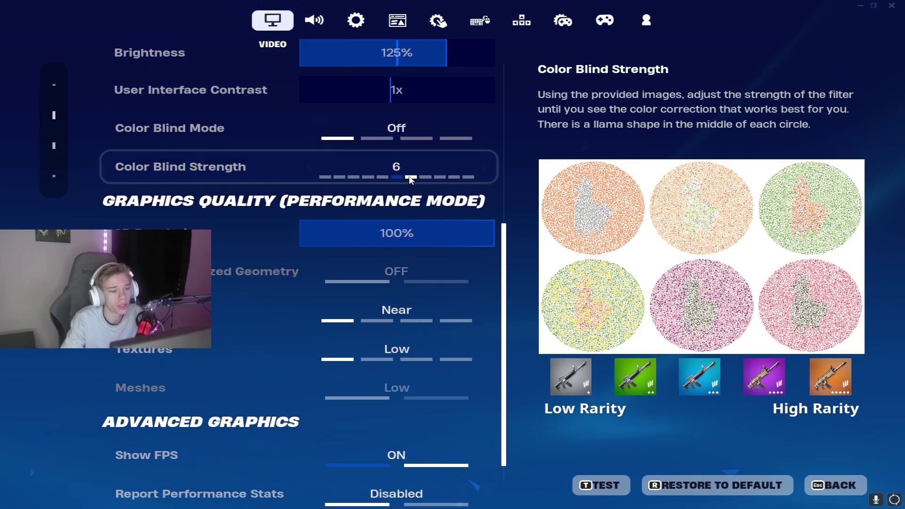
pyautogui.scroll(4, 404, 214)
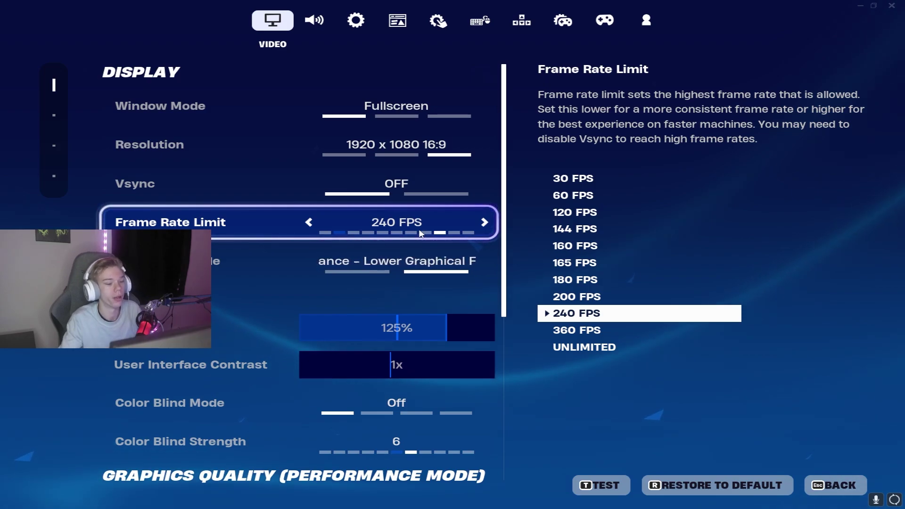
# Lower the Frame Rate Limit to 30 FPS
pyautogui.click(309, 222)
pyautogui.click(308, 222)
pyautogui.click(309, 222)
pyautogui.click(309, 222)
pyautogui.click(308, 222)
pyautogui.click(308, 222)
pyautogui.click(309, 222)
pyautogui.click(309, 222)
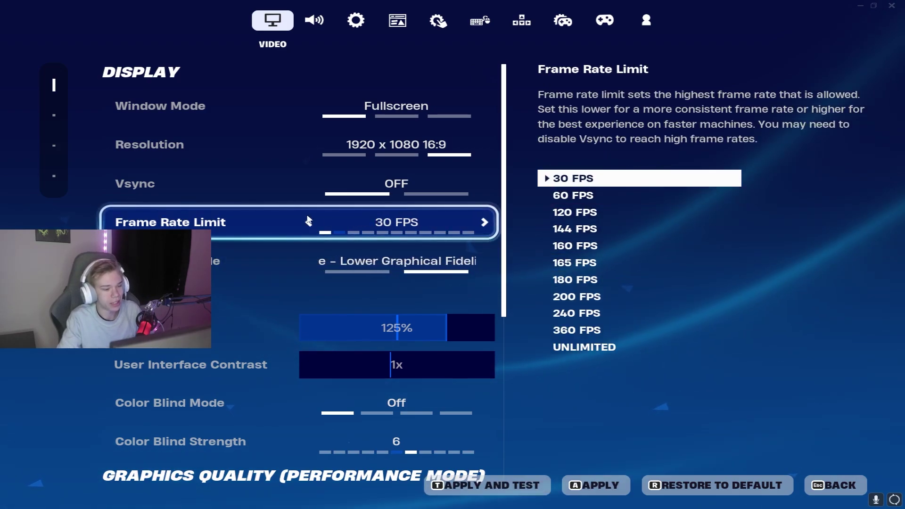
# Raise the Frame Rate Limit to 240 FPS
pyautogui.click(484, 223)
pyautogui.click(484, 224)
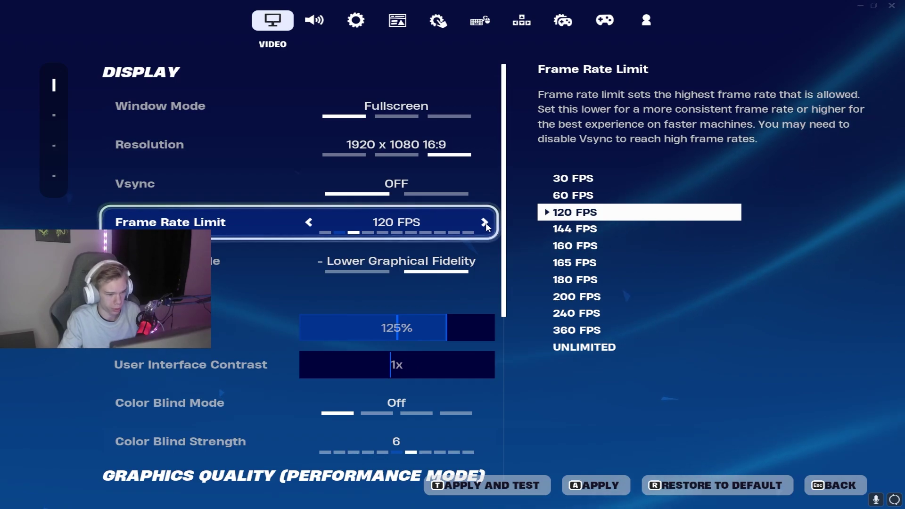
pyautogui.click(484, 223)
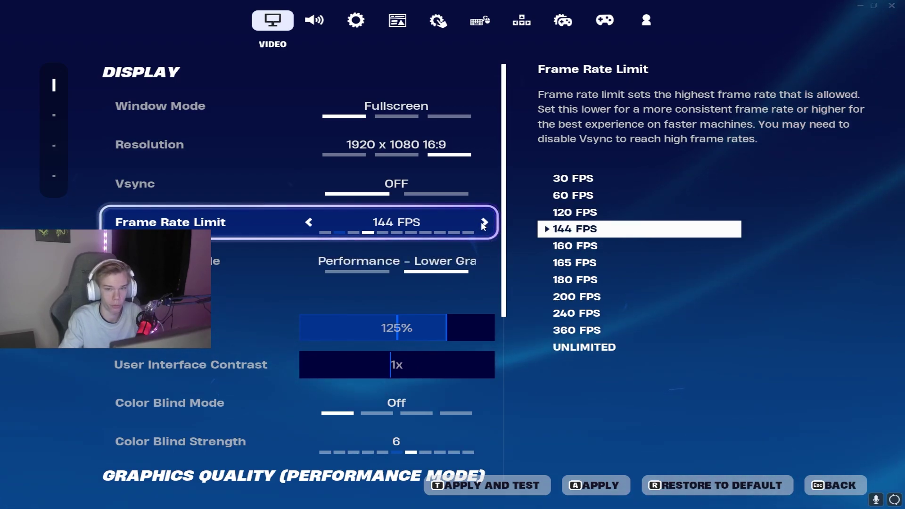
pyautogui.click(483, 223)
pyautogui.click(483, 222)
pyautogui.click(483, 222)
pyautogui.click(484, 222)
pyautogui.click(484, 222)
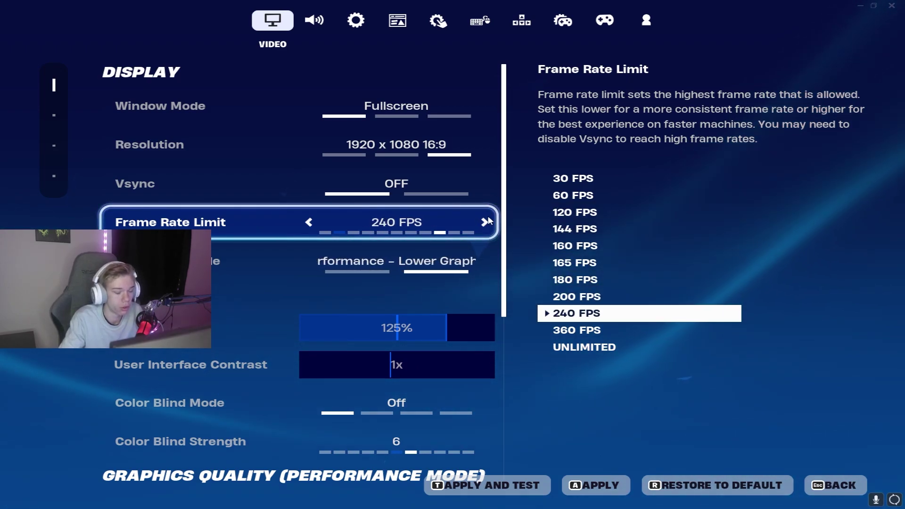
# Try 360 FPS and 200 FPS as the Frame Rate Limit, then set it back to 240 FPS
pyautogui.click(486, 222)
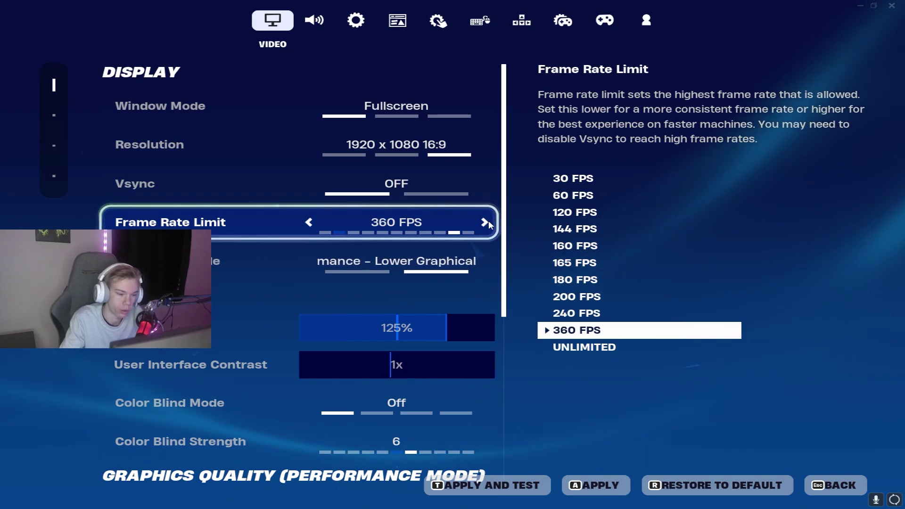
pyautogui.click(309, 222)
pyautogui.click(309, 222)
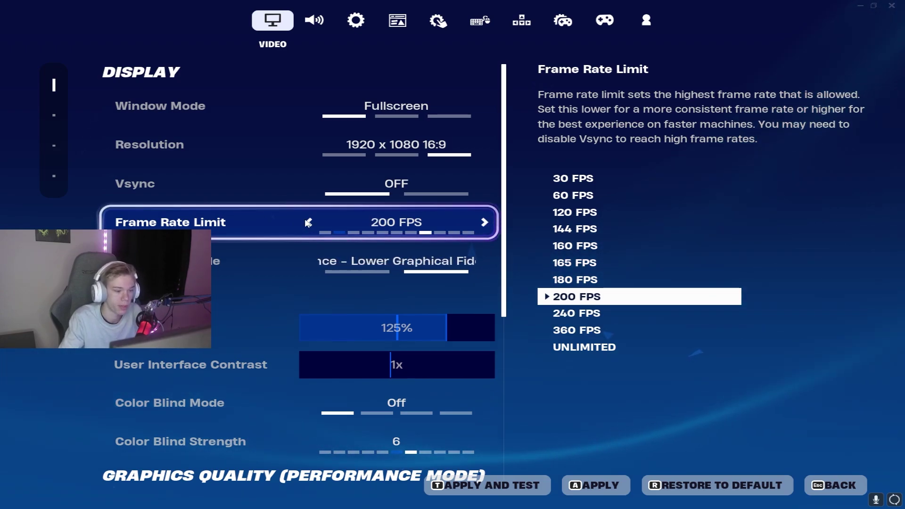
pyautogui.click(484, 223)
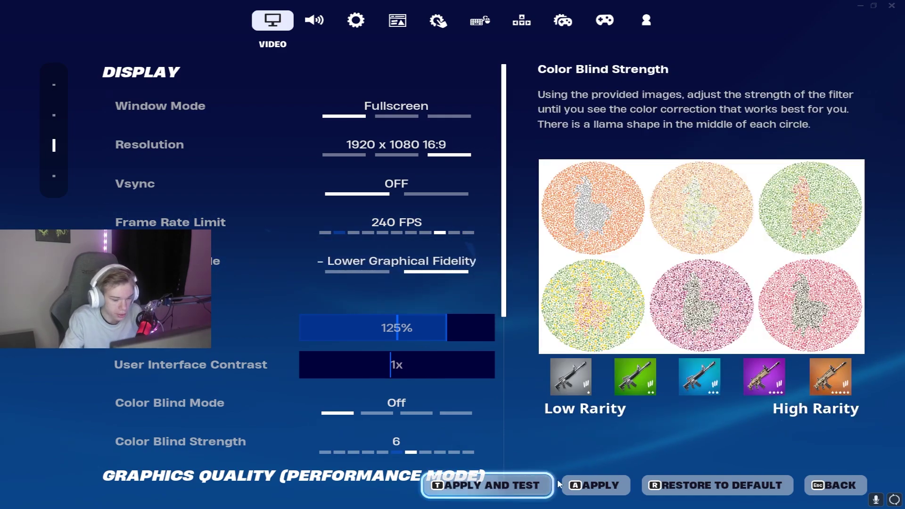
# Try the Far view distance in the performance-mode graphics quality settings, then set it back to Near and apply
pyautogui.scroll(-5, 358, 273)
pyautogui.scroll(-1, 353, 292)
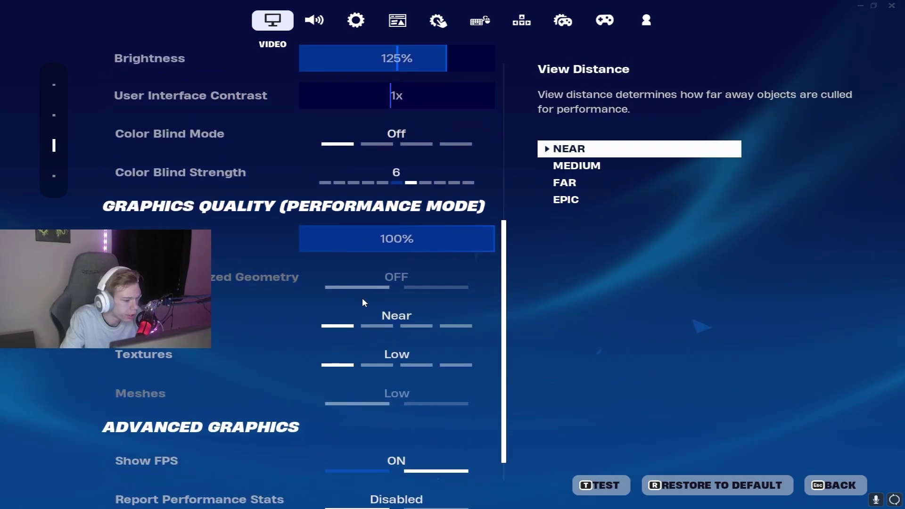
pyautogui.scroll(4, 431, 265)
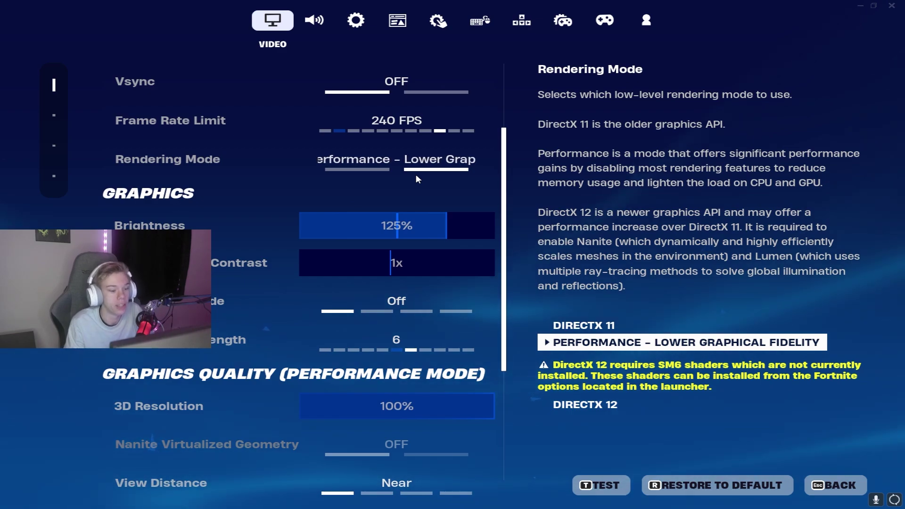
pyautogui.scroll(-5, 326, 270)
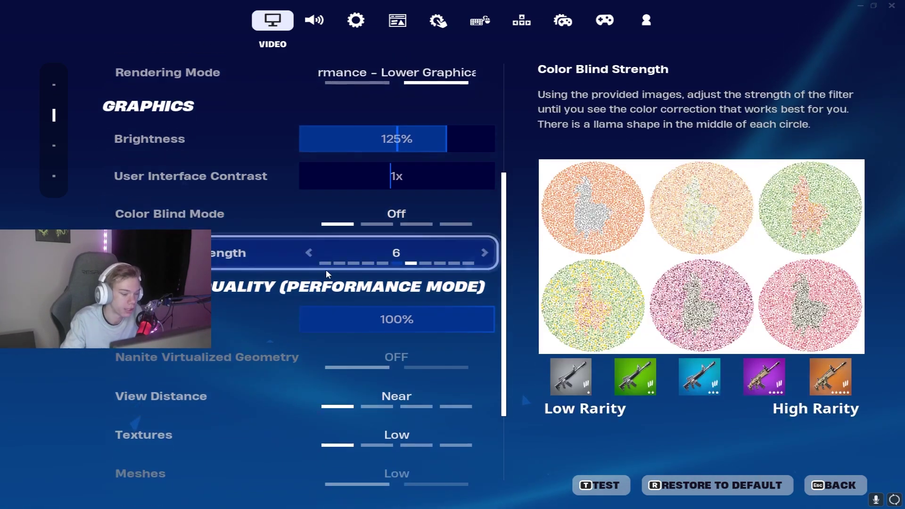
pyautogui.click(484, 287)
pyautogui.click(485, 287)
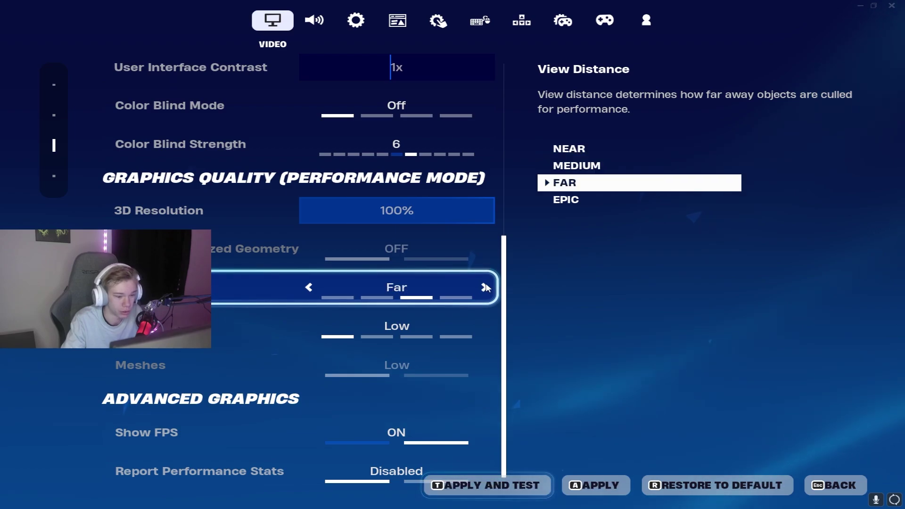
pyautogui.click(313, 285)
pyautogui.click(313, 286)
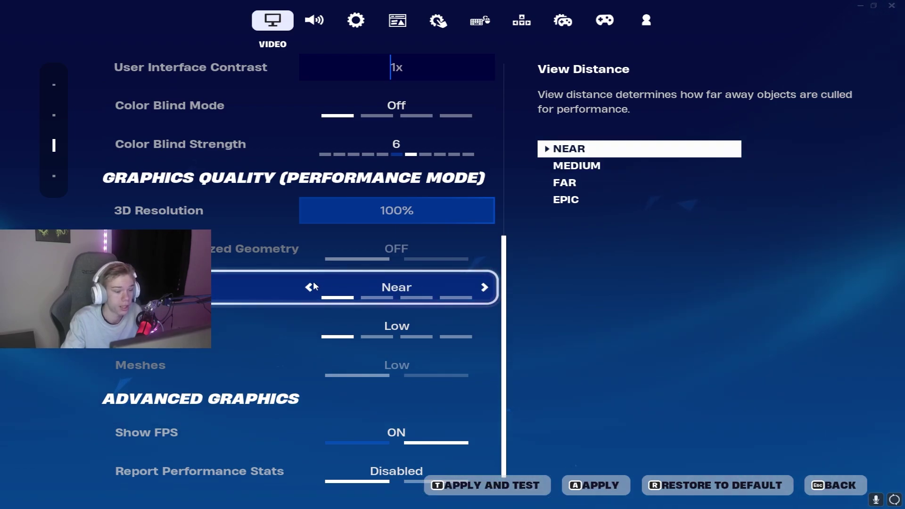
pyautogui.click(605, 489)
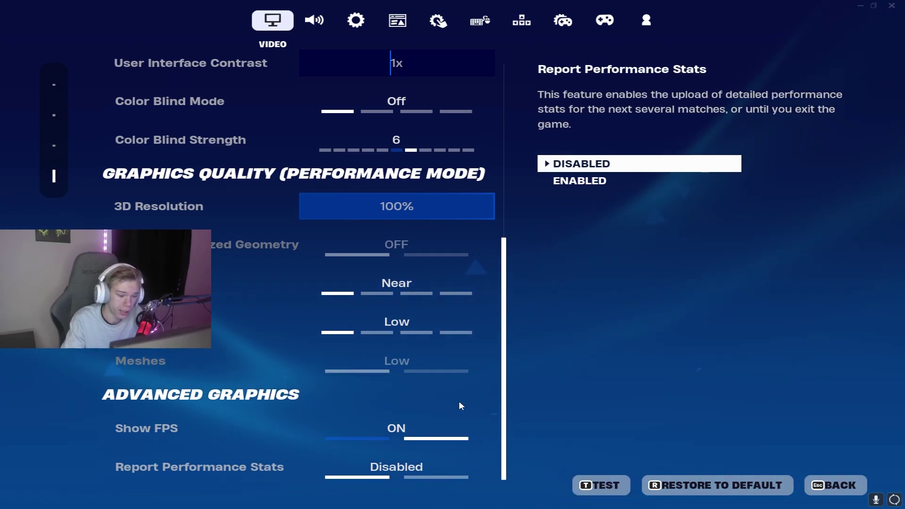
# Try the Far and Epic view distances, then return View Distance to Near and apply the settings
pyautogui.scroll(1, 457, 385)
pyautogui.scroll(-1, 457, 385)
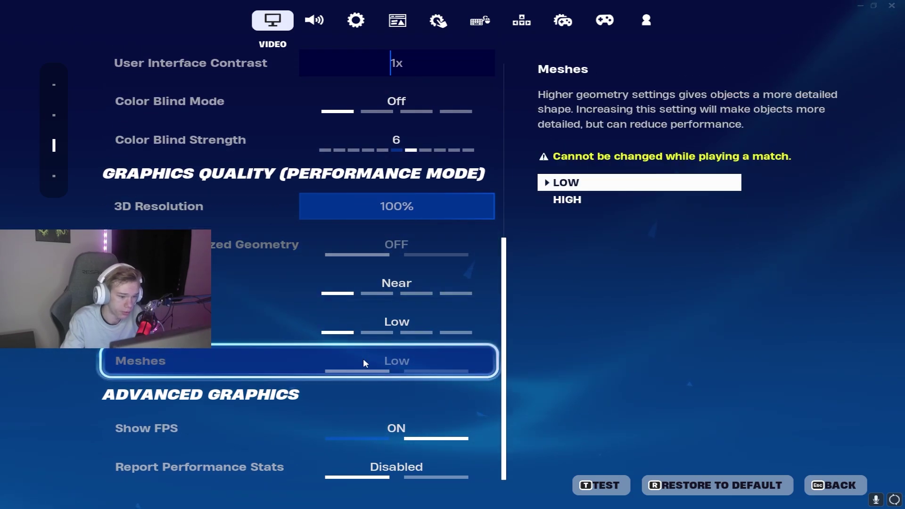
pyautogui.click(483, 283)
pyautogui.click(483, 283)
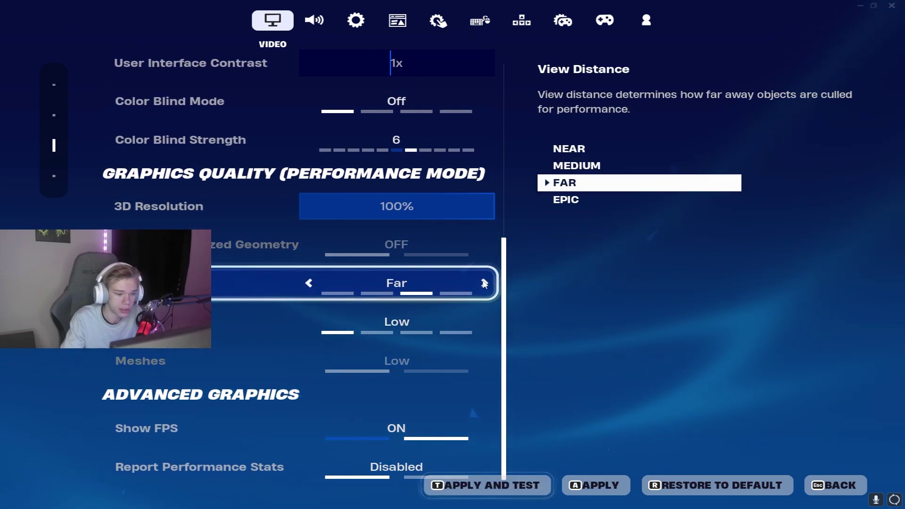
pyautogui.click(309, 284)
pyautogui.click(309, 284)
pyautogui.click(309, 284)
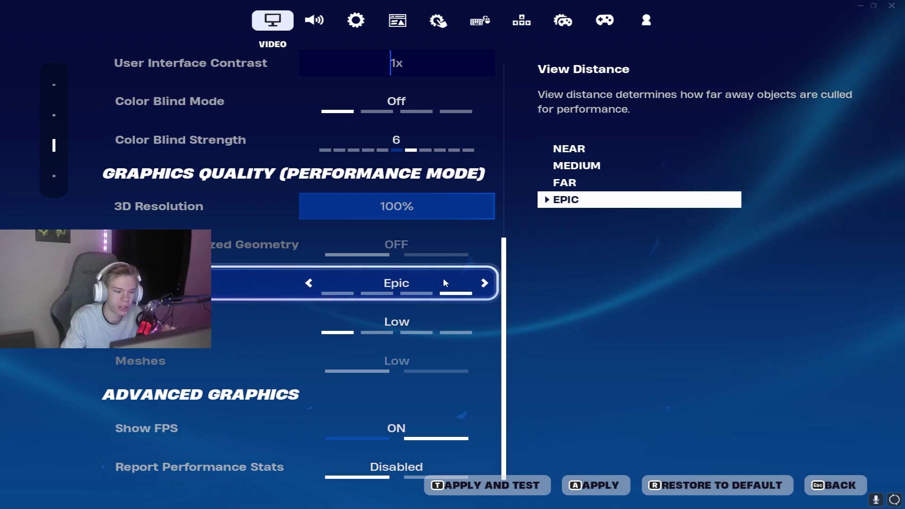
pyautogui.click(485, 283)
pyautogui.click(626, 480)
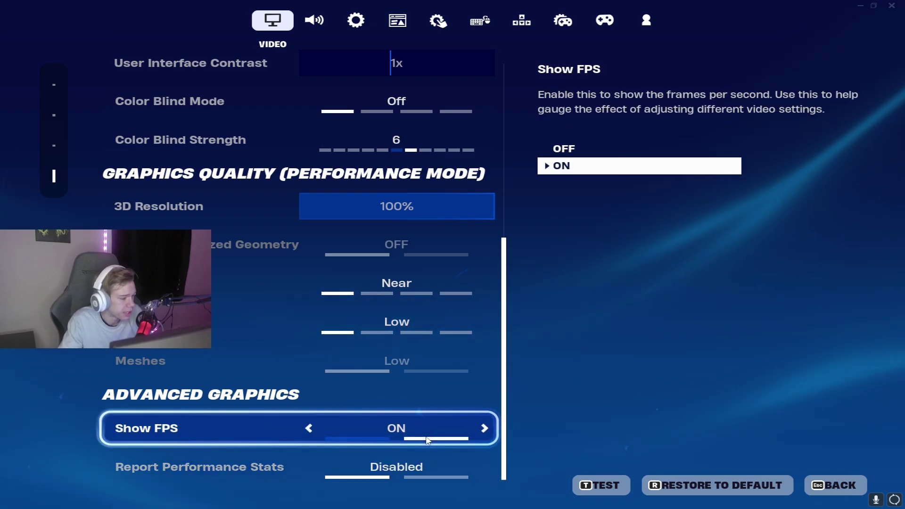
# Review the game settings from item slots and building to field of view and replays, then look at the gyro options
pyautogui.click(370, 21)
pyautogui.scroll(-2, 385, 144)
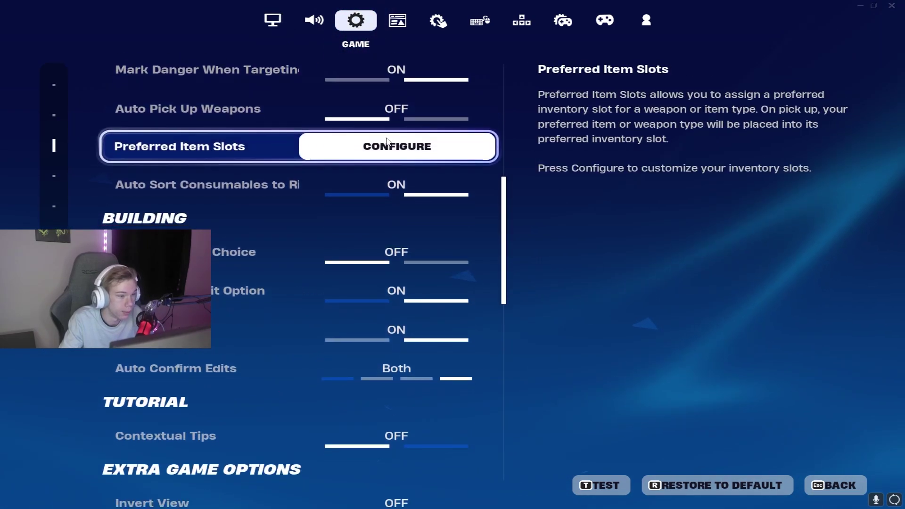
pyautogui.scroll(-10, 392, 141)
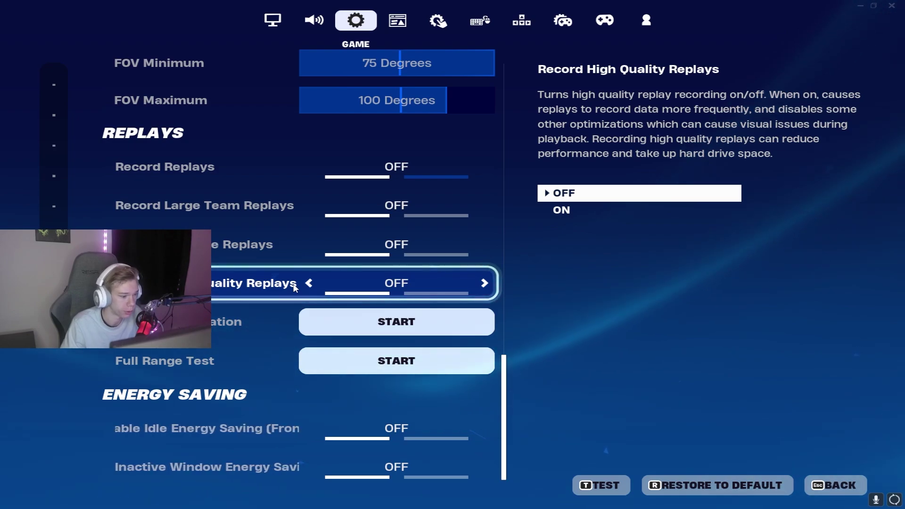
pyautogui.scroll(3, 451, 306)
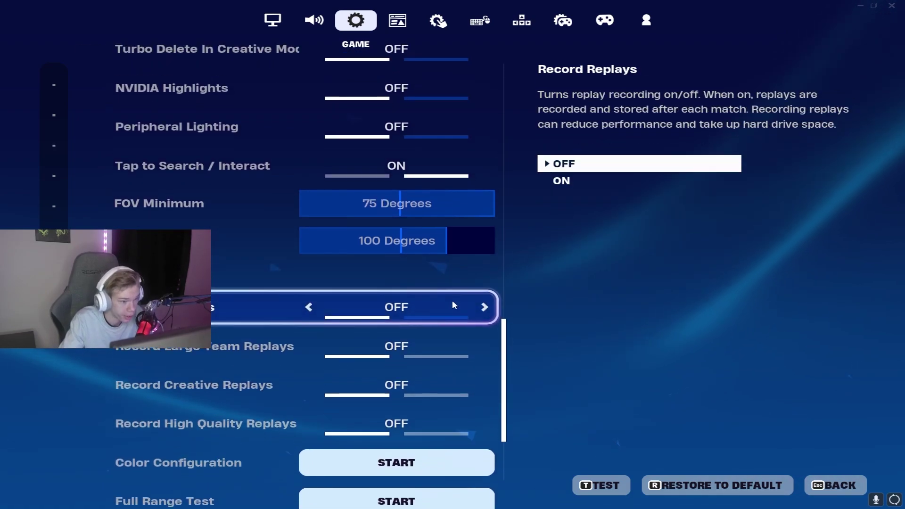
pyautogui.click(397, 20)
pyautogui.click(438, 20)
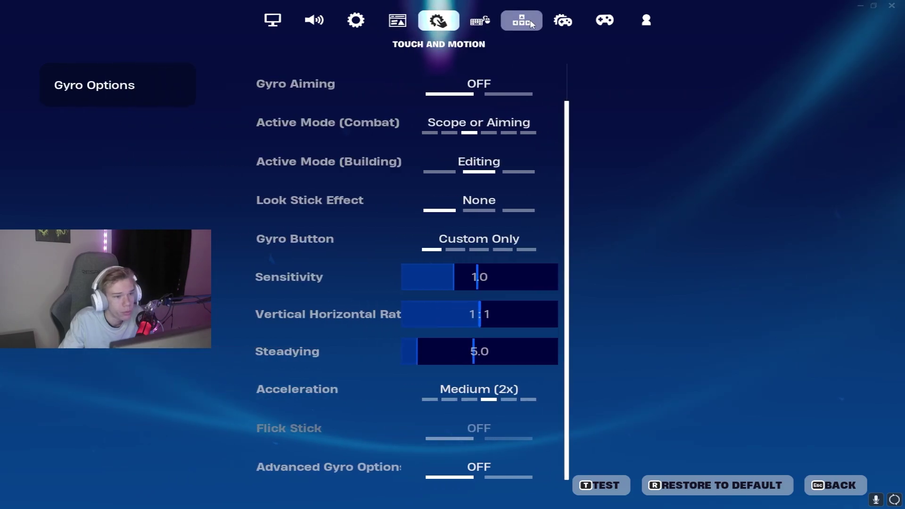
# Examine the audio settings, including the volume levels, Sound Quality and Background Audio
pyautogui.click(330, 14)
pyautogui.scroll(-5, 325, 229)
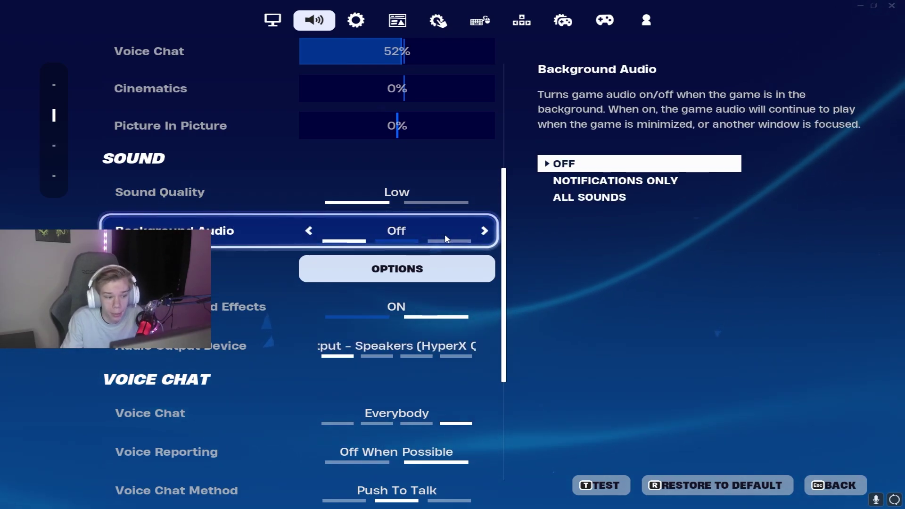
pyautogui.scroll(1, 342, 212)
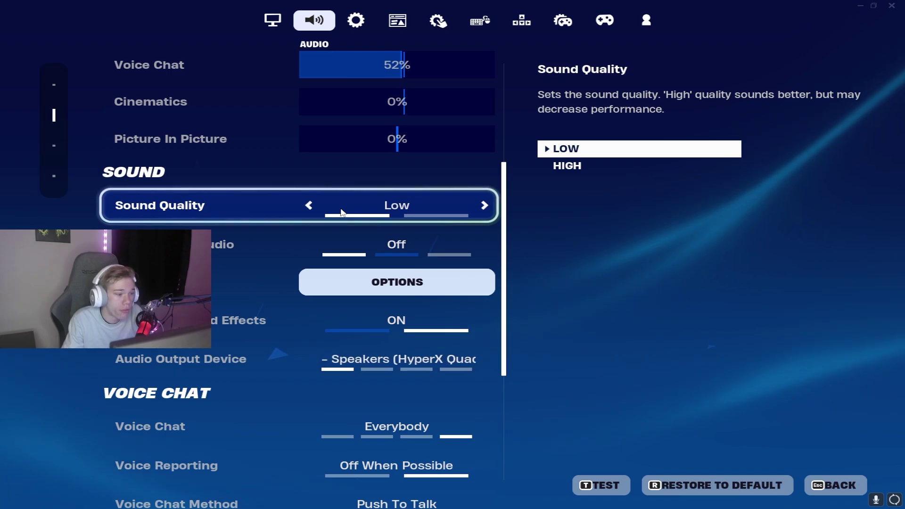
pyautogui.scroll(5, 349, 221)
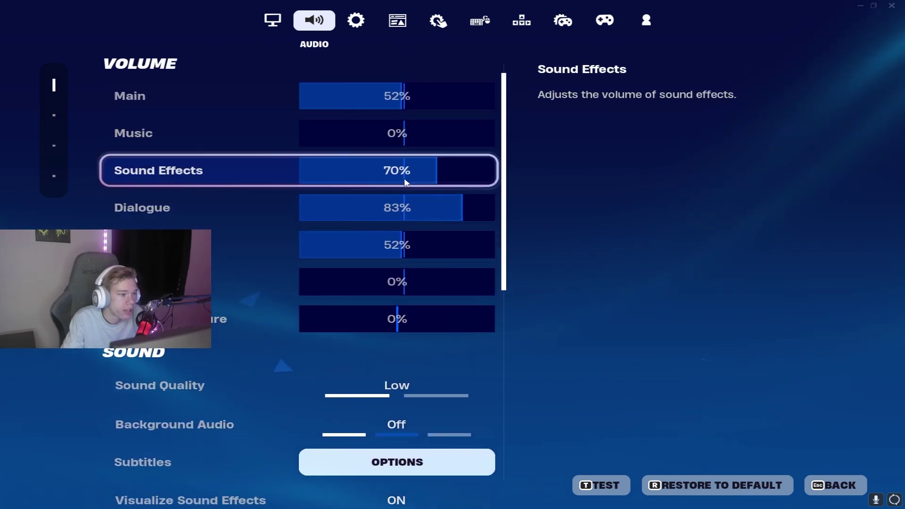
pyautogui.scroll(-3, 381, 255)
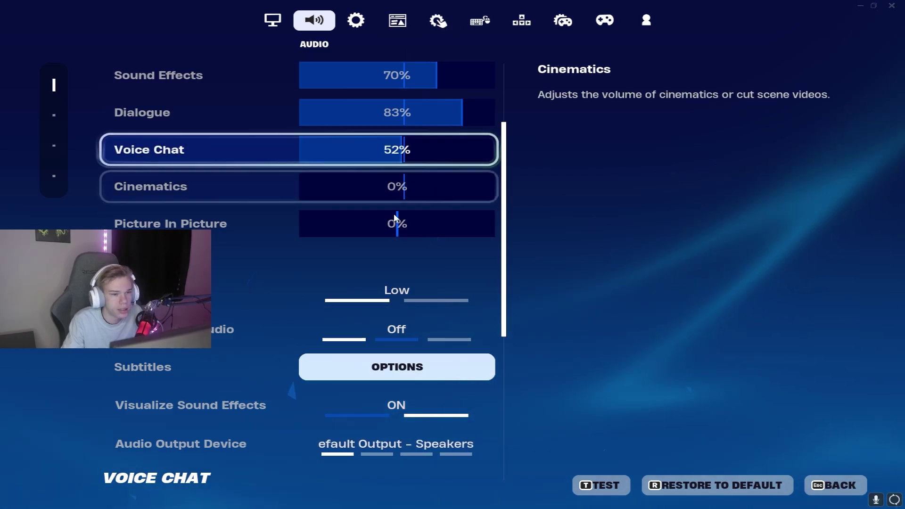
# Look at Fortnite's video settings once more, then leave the settings and return to the game
pyautogui.click(272, 20)
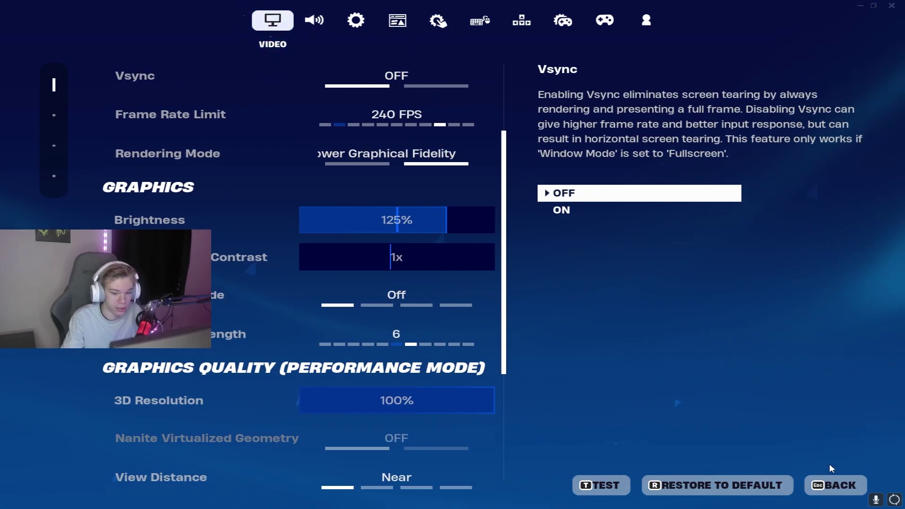
pyautogui.click(844, 484)
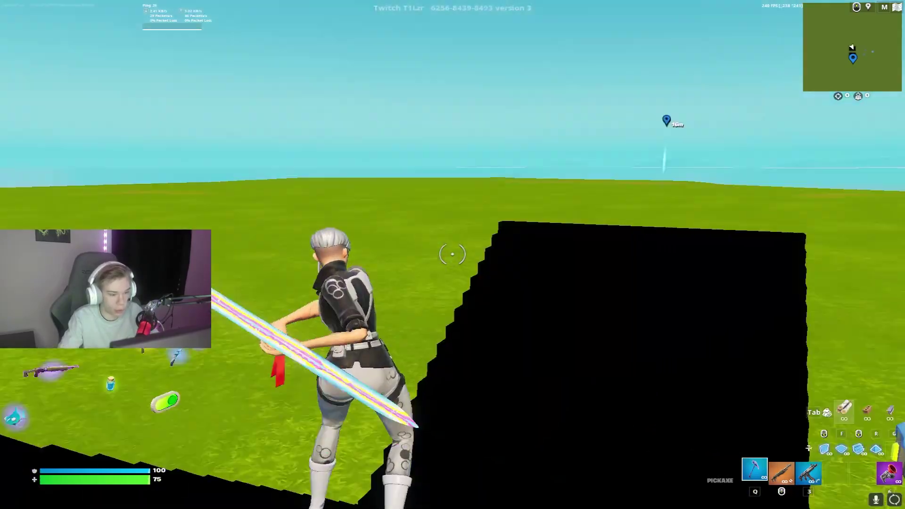
pyautogui.press('a')
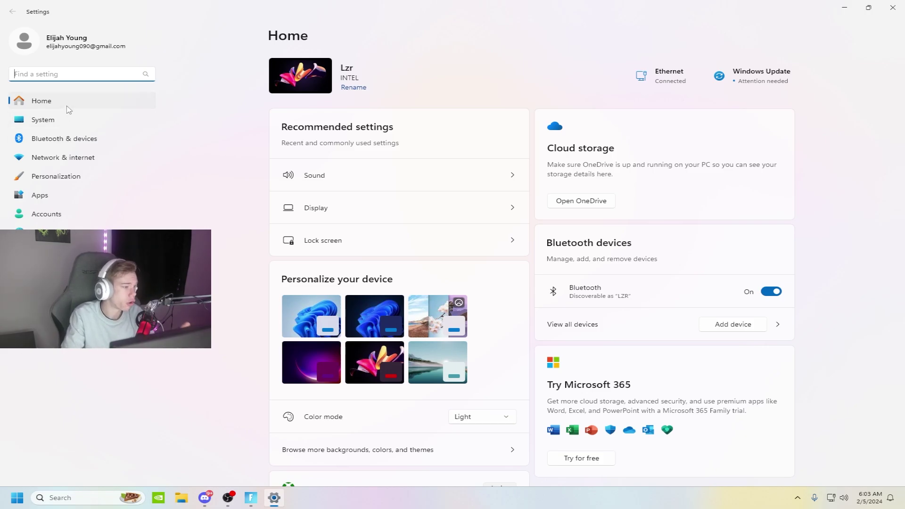
# Switch to Windows Settings and save High performance as Fortnite's graphics preference in the display graphics options
pyautogui.click(67, 120)
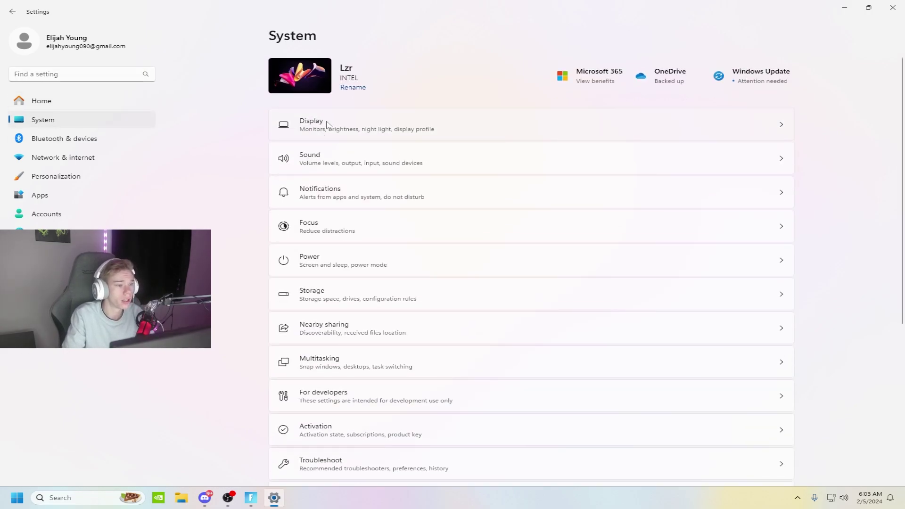
pyautogui.click(330, 126)
pyautogui.scroll(-5, 326, 283)
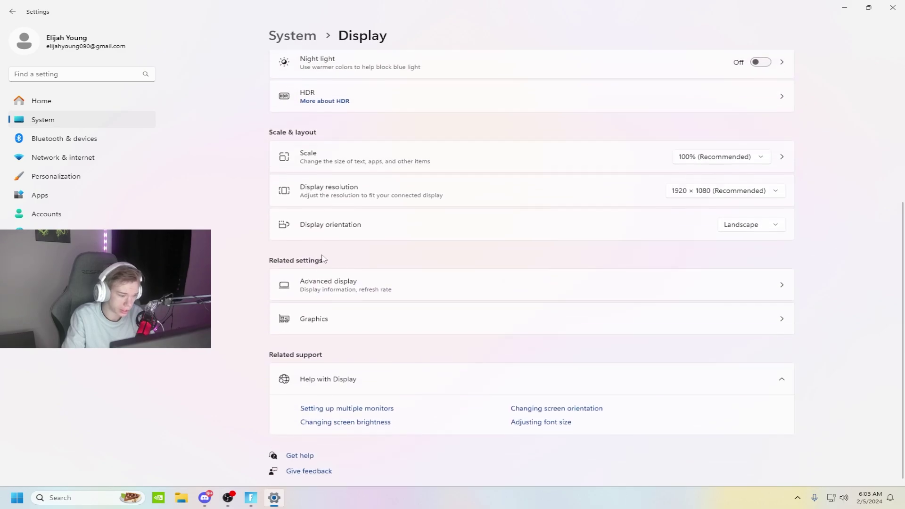
pyautogui.click(324, 315)
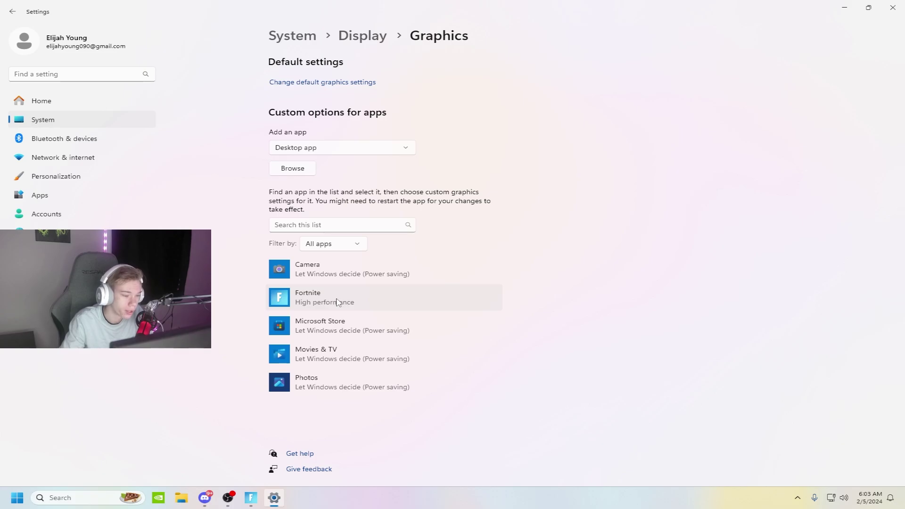
pyautogui.click(337, 302)
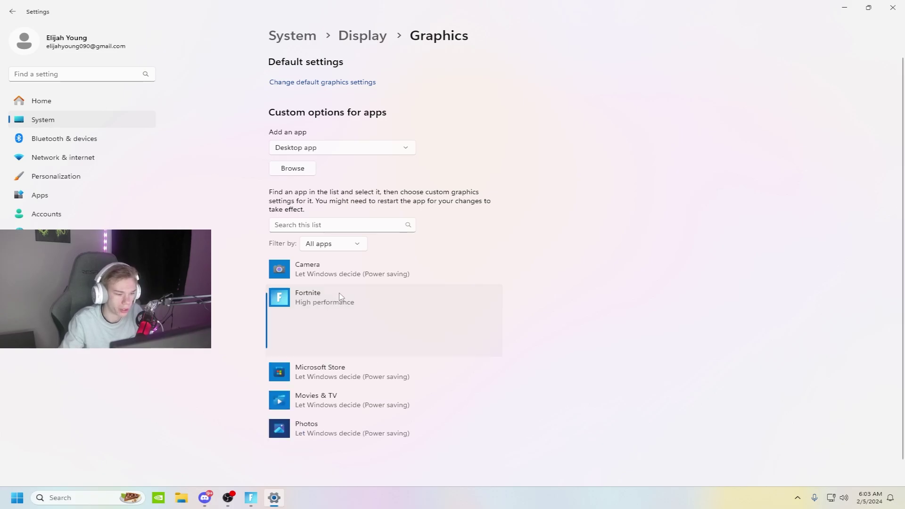
pyautogui.click(422, 345)
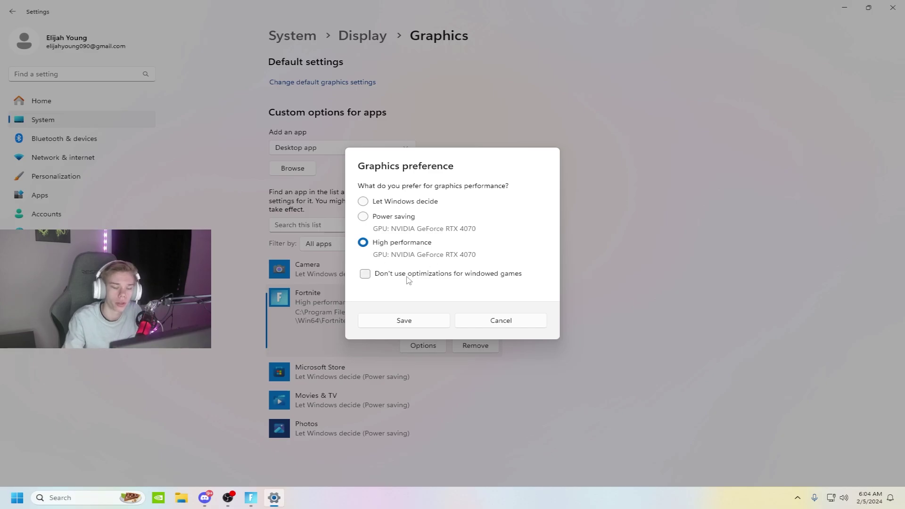
pyautogui.click(404, 321)
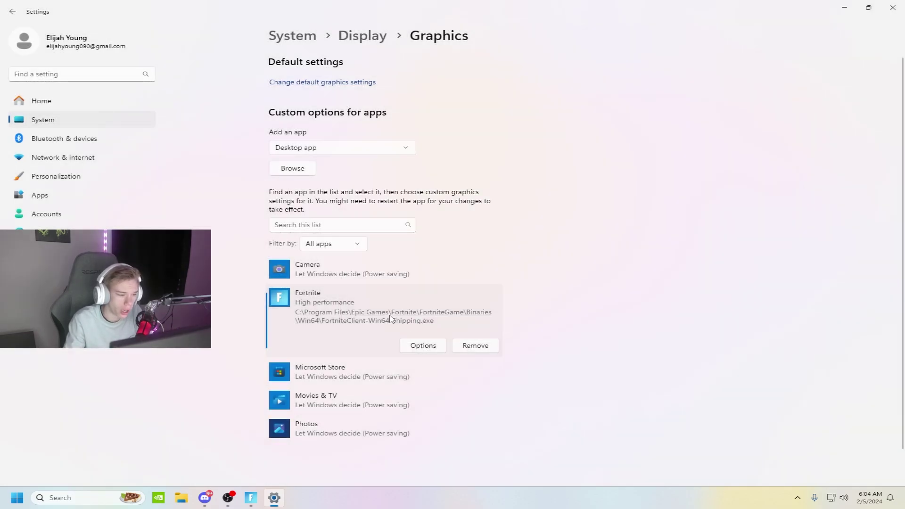
# Search Windows Settings for mouse and examine the pointer scheme and pointer options in the additional mouse settings
pyautogui.click(82, 74)
pyautogui.write('mouse')
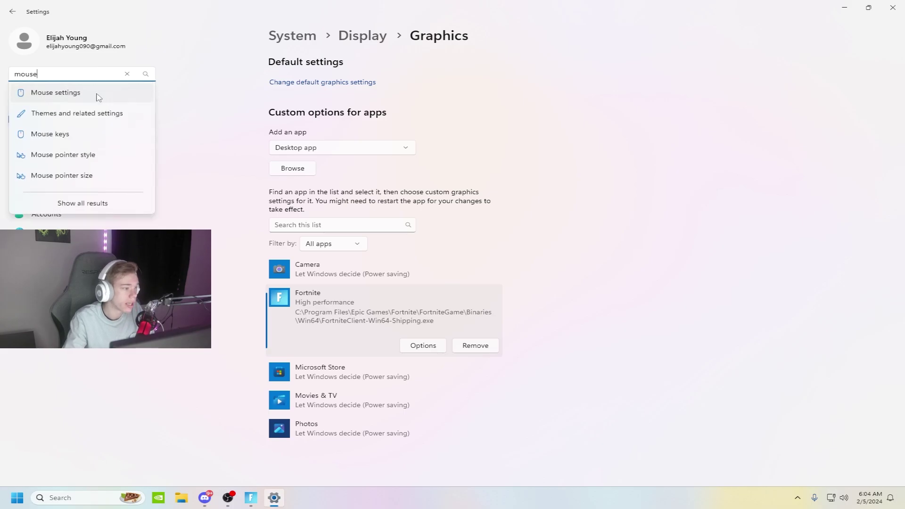
pyautogui.click(98, 97)
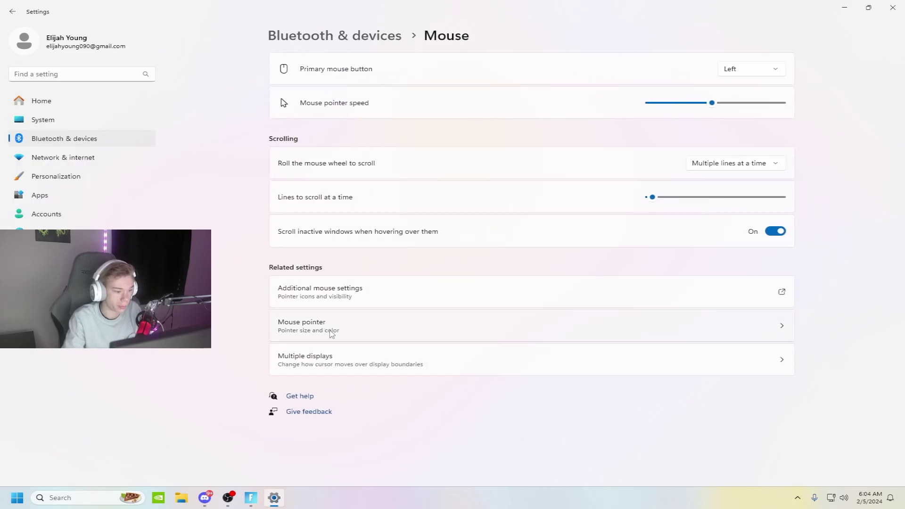
pyautogui.click(359, 295)
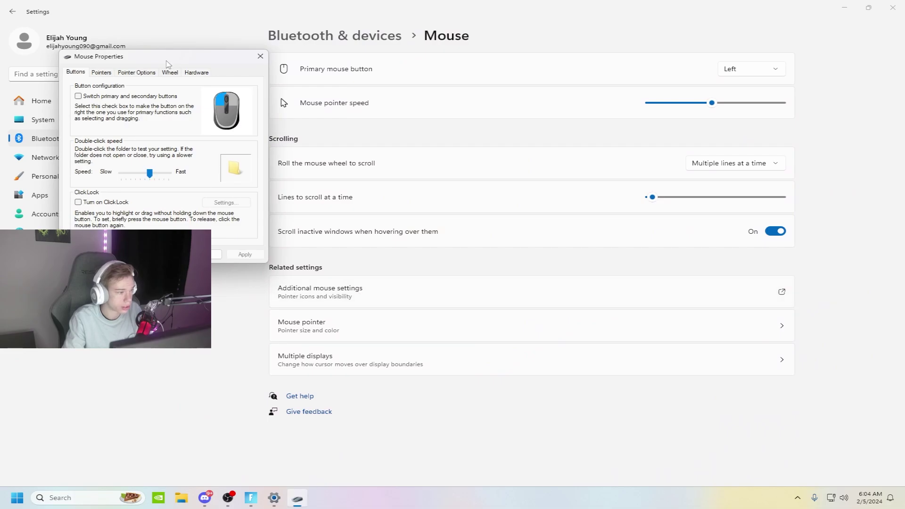
pyautogui.moveTo(168, 64); pyautogui.dragTo(450, 86)
pyautogui.click(402, 105)
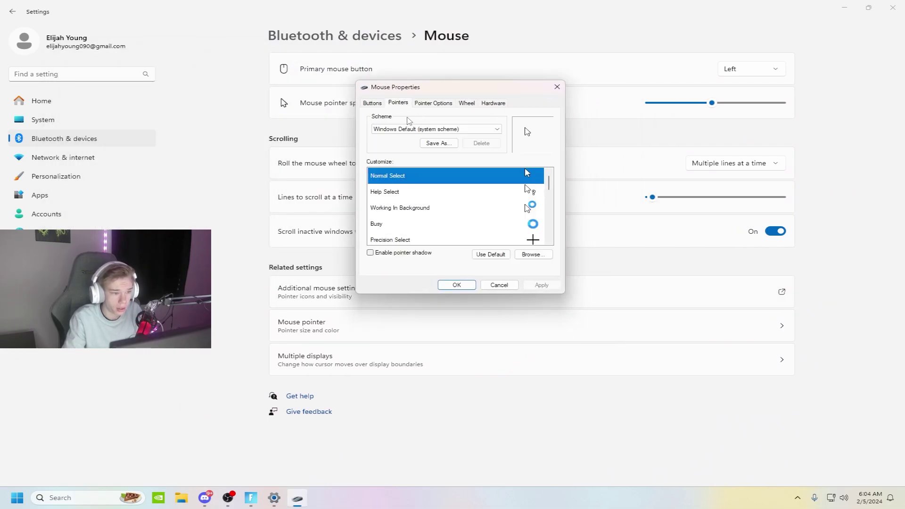
pyautogui.click(436, 105)
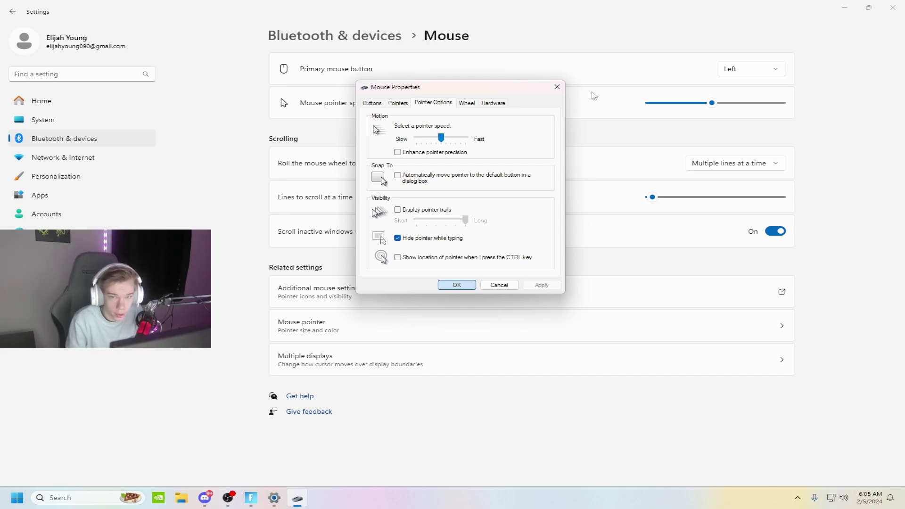
pyautogui.press('Escape')
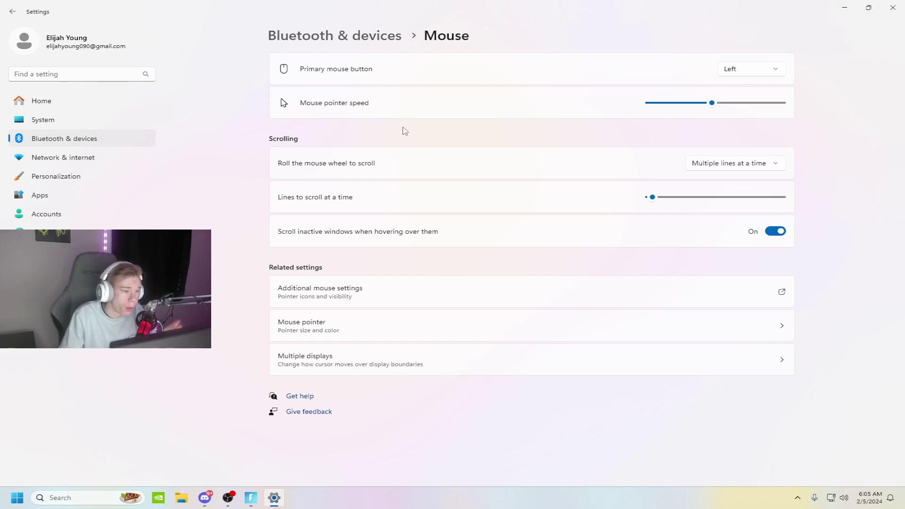
# Reopen the additional mouse settings to check the Enhance pointer precision option, confirm the dialog and close Settings
pyautogui.click(346, 335)
pyautogui.hotkey('alt', 'Left')
pyautogui.click(375, 287)
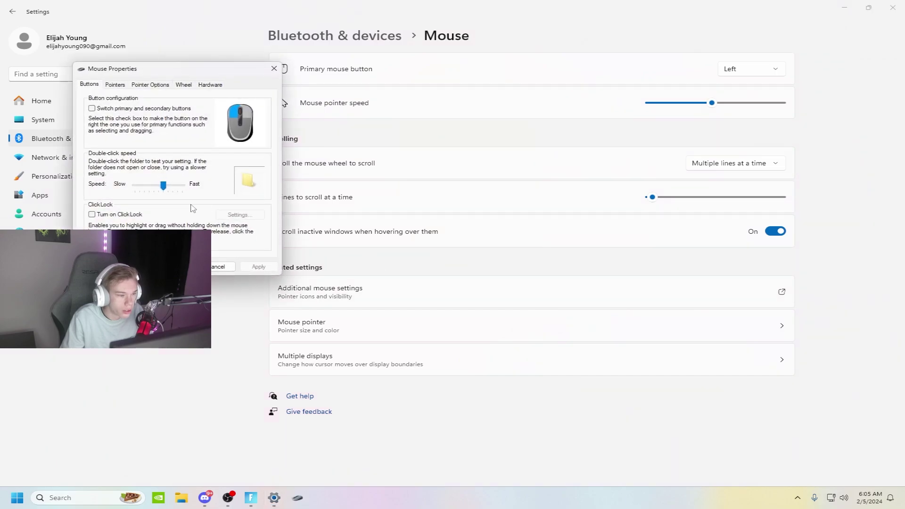
pyautogui.moveTo(196, 68); pyautogui.dragTo(449, 96)
pyautogui.click(253, 90)
pyautogui.click(297, 90)
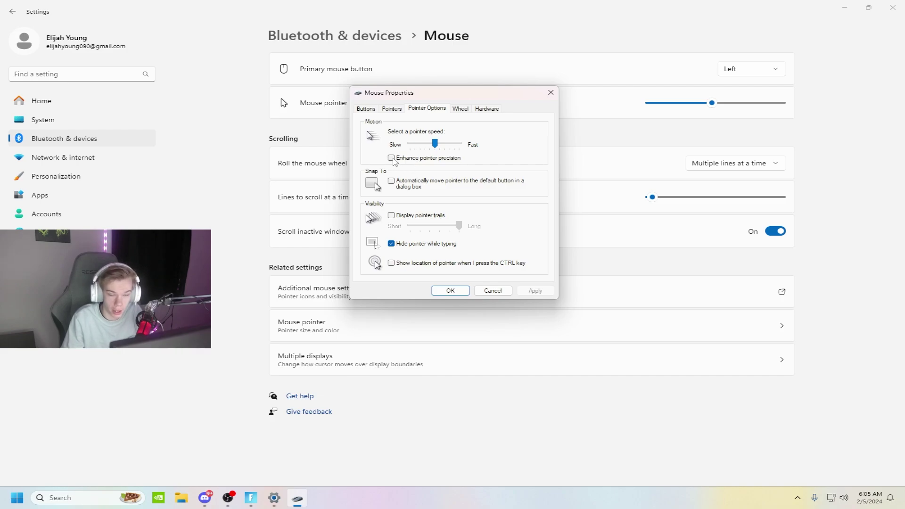
pyautogui.click(452, 290)
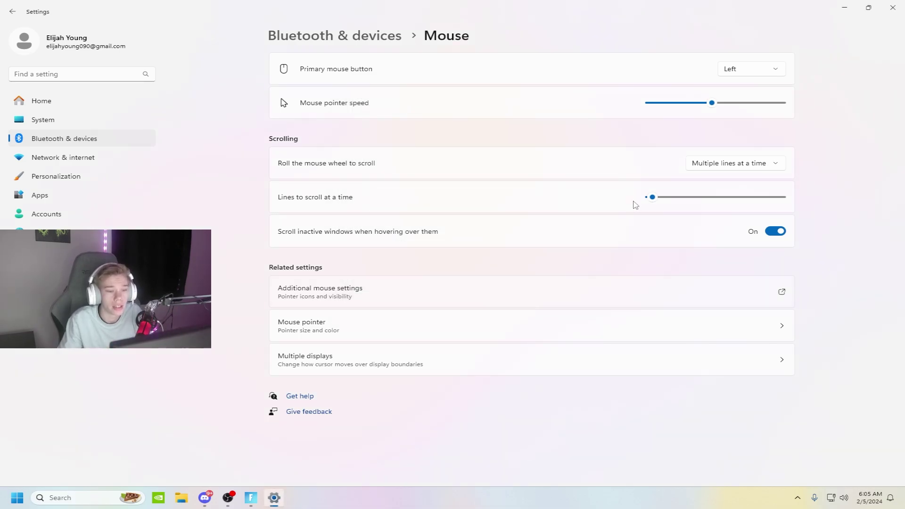
pyautogui.click(893, 8)
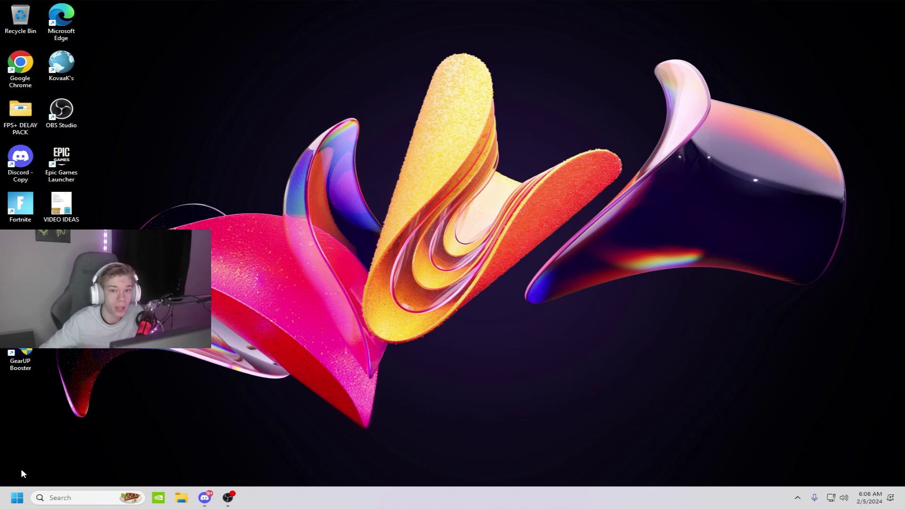
pyautogui.rightClick(19, 497)
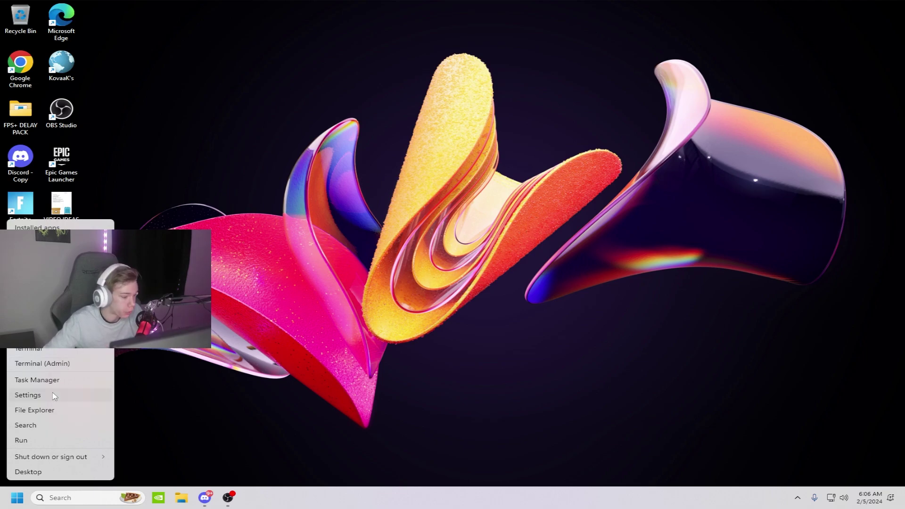
pyautogui.click(53, 367)
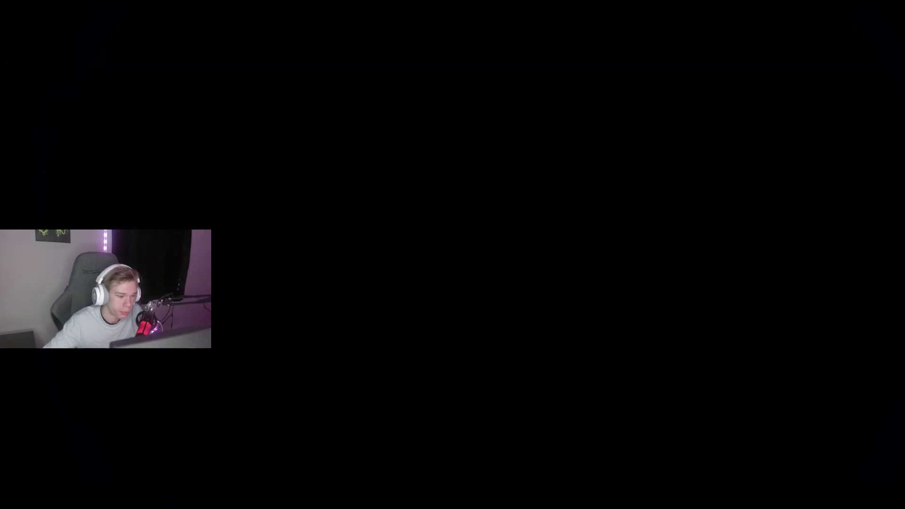
pyautogui.hotkey('alt', 'y')
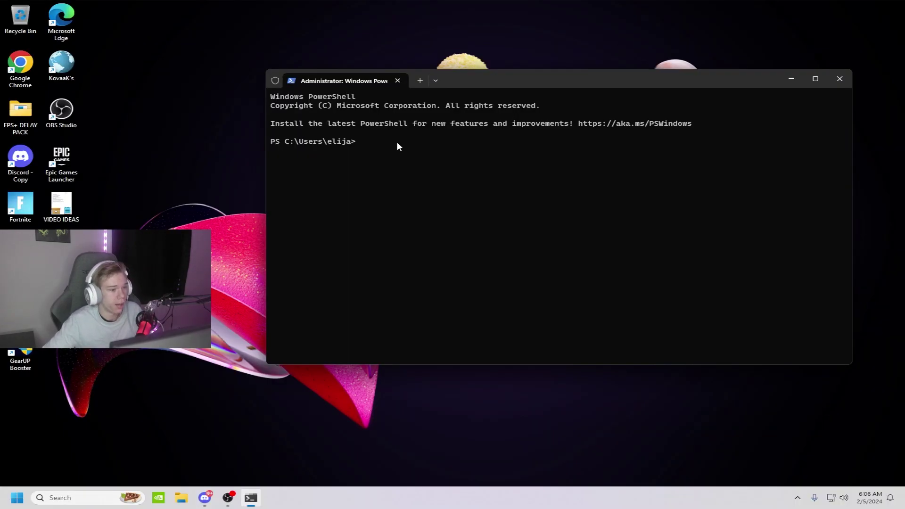
pyautogui.write('iwr -useb https://christitus.com/win | iex')
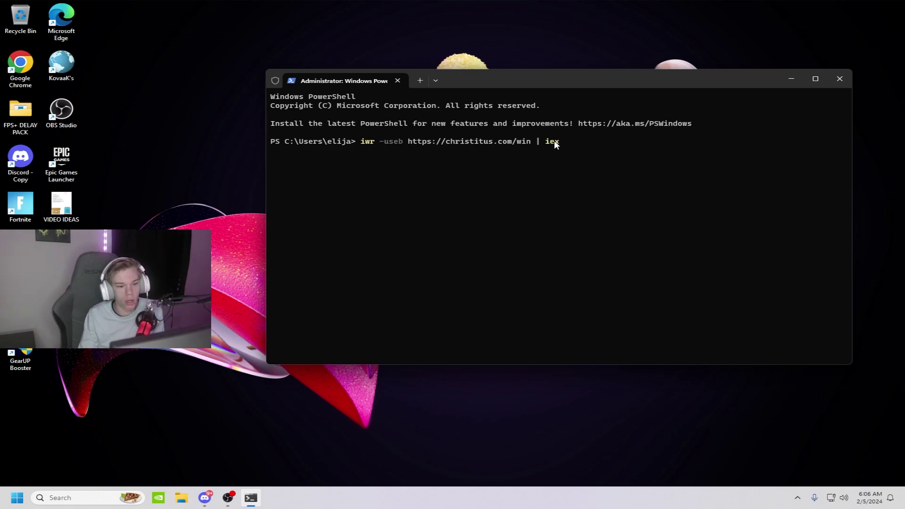
pyautogui.press('Return')
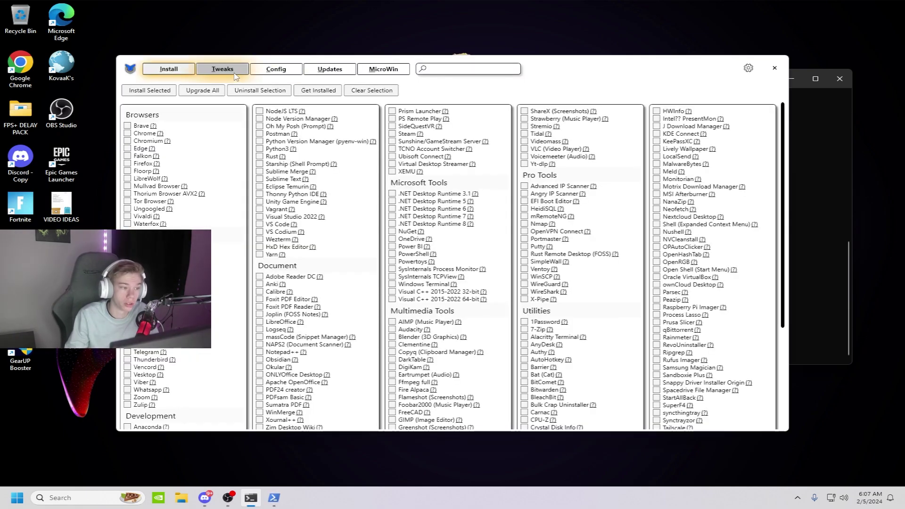
# Apply the recommended Desktop selection to the utility's list of system tweaks
pyautogui.click(234, 76)
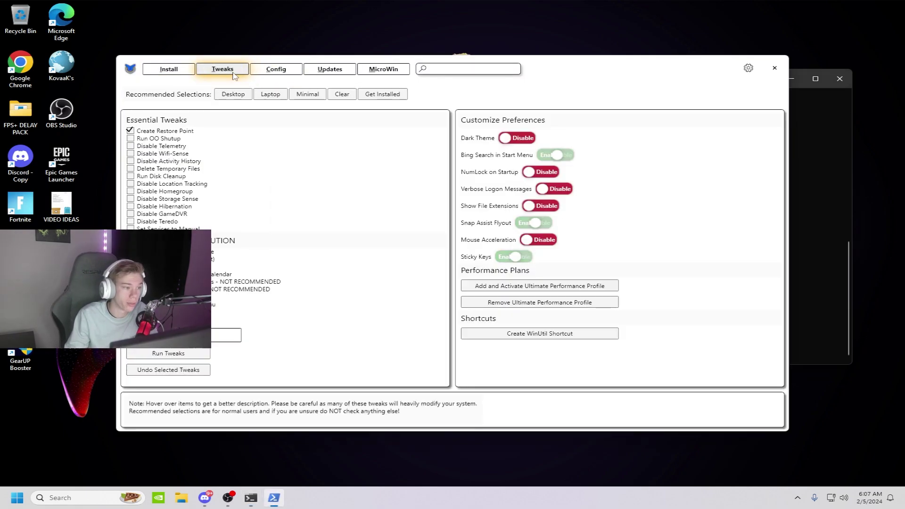
pyautogui.moveTo(580, 77); pyautogui.dragTo(639, 75)
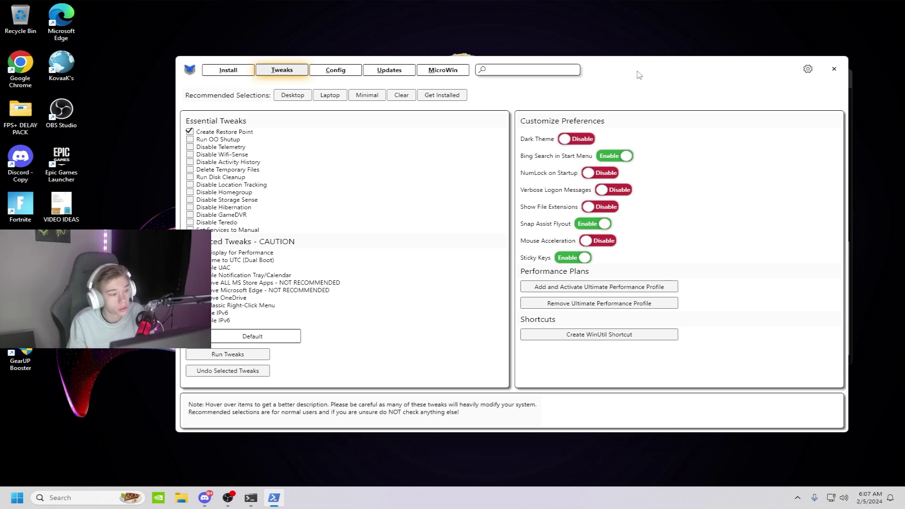
pyautogui.click(303, 99)
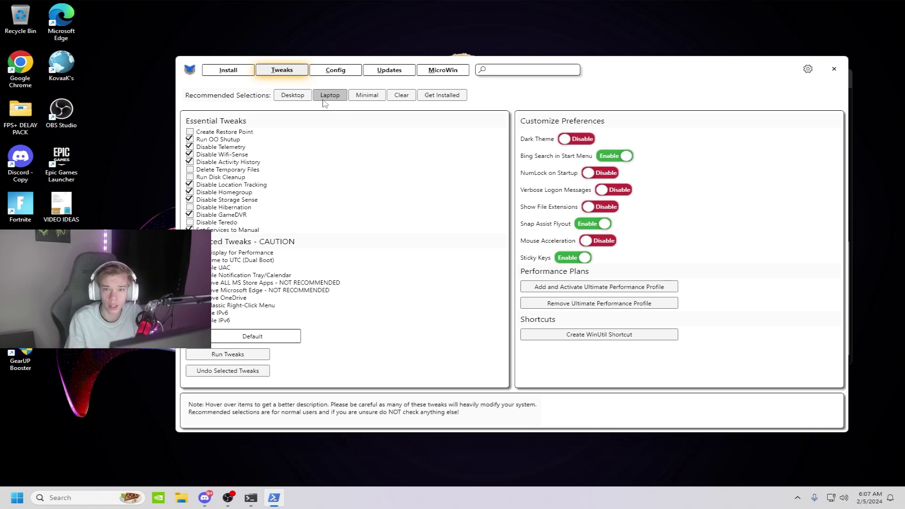
pyautogui.click(290, 98)
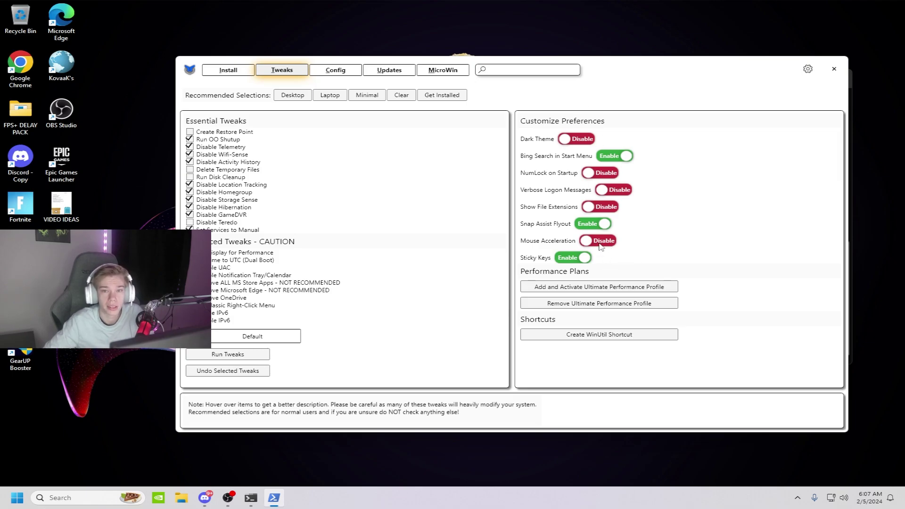
# Disable Bing Search in Start Menu and Sticky Keys, and add Run Disk Cleanup and Delete Temporary Files to the selected tweaks
pyautogui.click(626, 157)
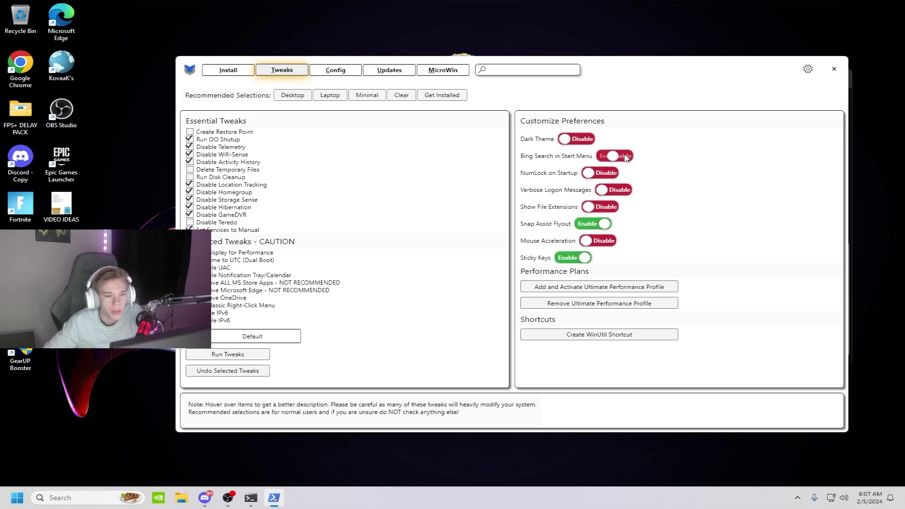
pyautogui.click(586, 260)
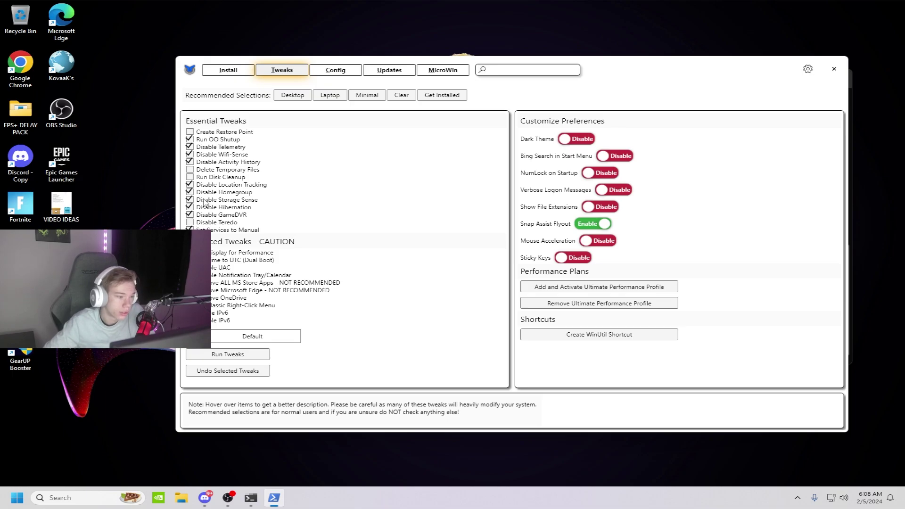
pyautogui.click(190, 178)
pyautogui.click(195, 171)
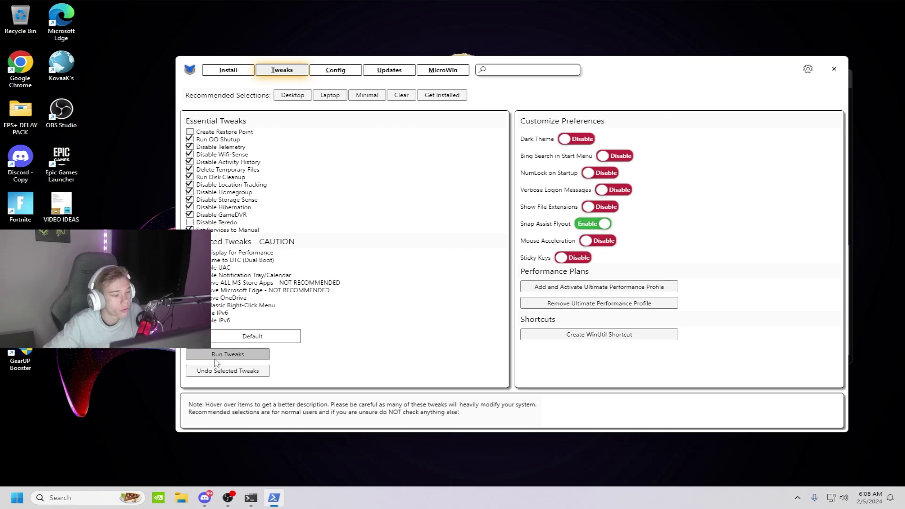
# Run the selected tweaks with the terminal output in view and dismiss the Disk Space Notification
pyautogui.moveTo(377, 61); pyautogui.dragTo(359, 375)
pyautogui.moveTo(550, 84); pyautogui.dragTo(534, 27)
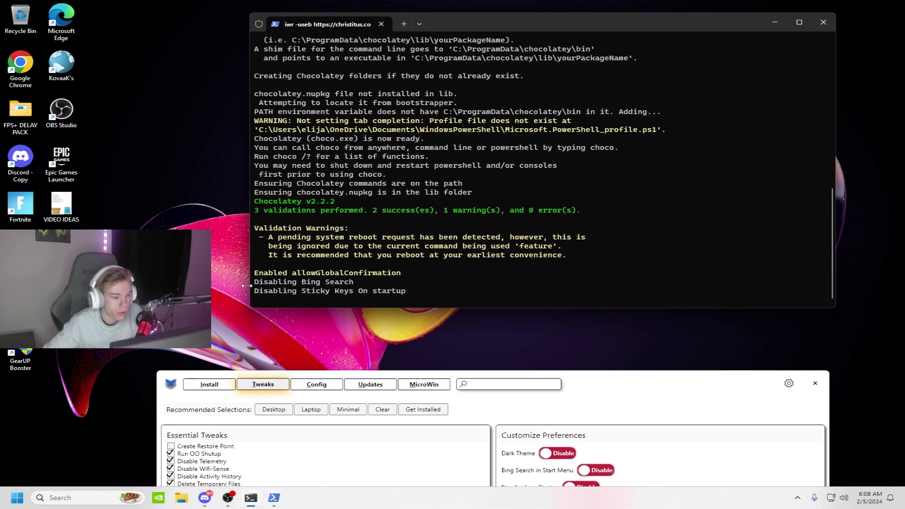
pyautogui.moveTo(378, 377); pyautogui.dragTo(372, 330)
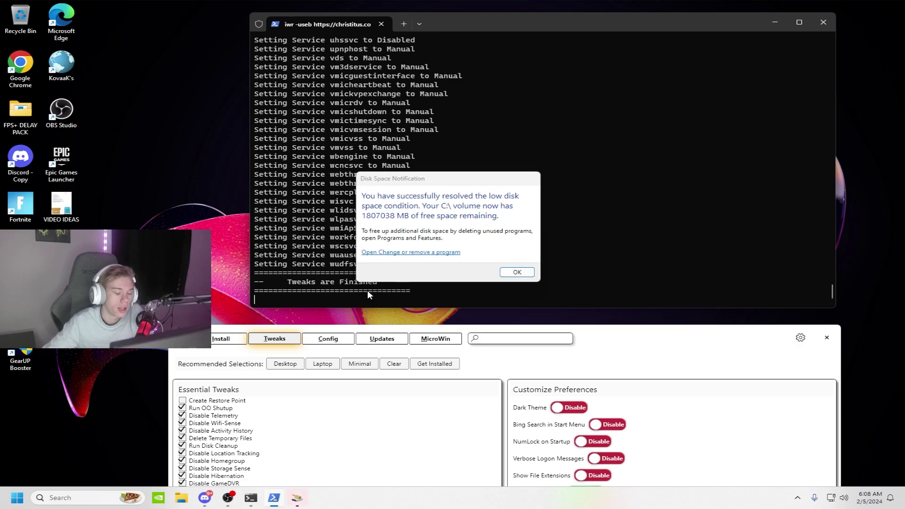
pyautogui.click(517, 272)
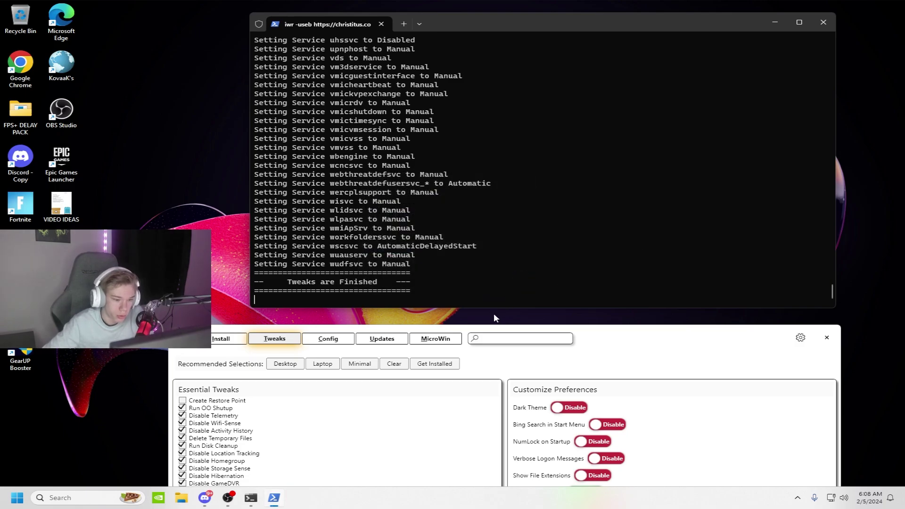
pyautogui.moveTo(486, 330); pyautogui.dragTo(502, 369)
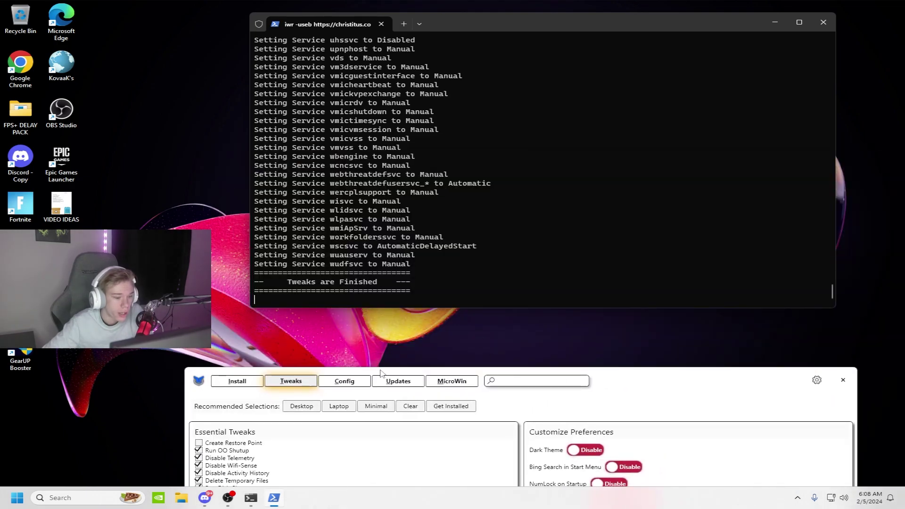
# Review the utility's selected tweaks against the finished terminal output, and close both the utility and the terminal
pyautogui.moveTo(380, 369); pyautogui.dragTo(408, 53)
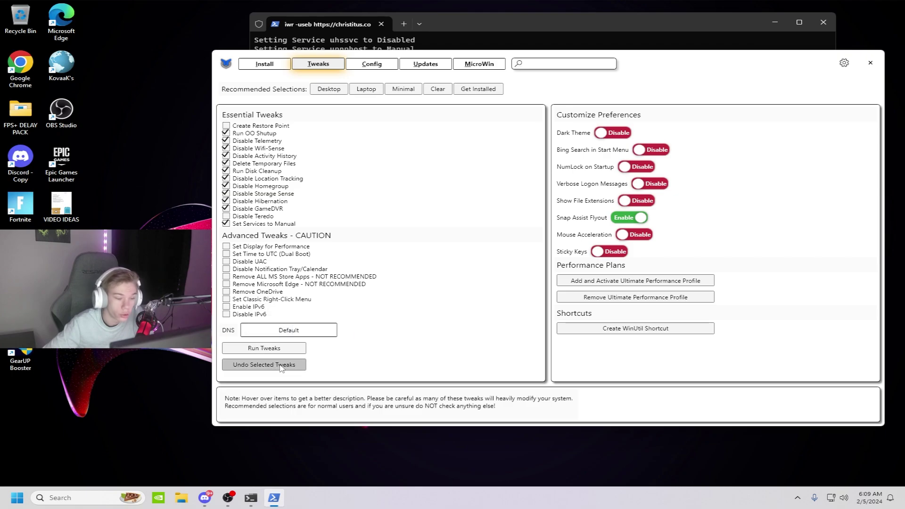
pyautogui.moveTo(558, 57); pyautogui.dragTo(523, 367)
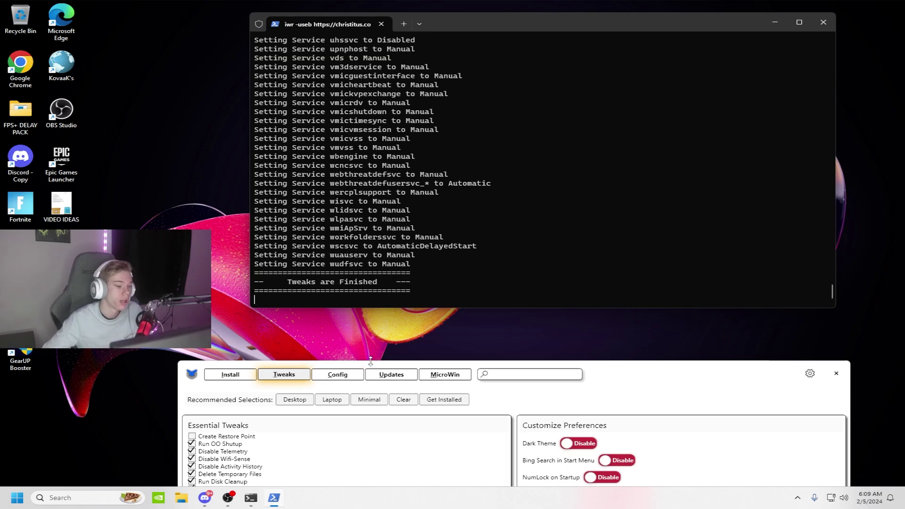
pyautogui.moveTo(376, 371); pyautogui.dragTo(422, 107)
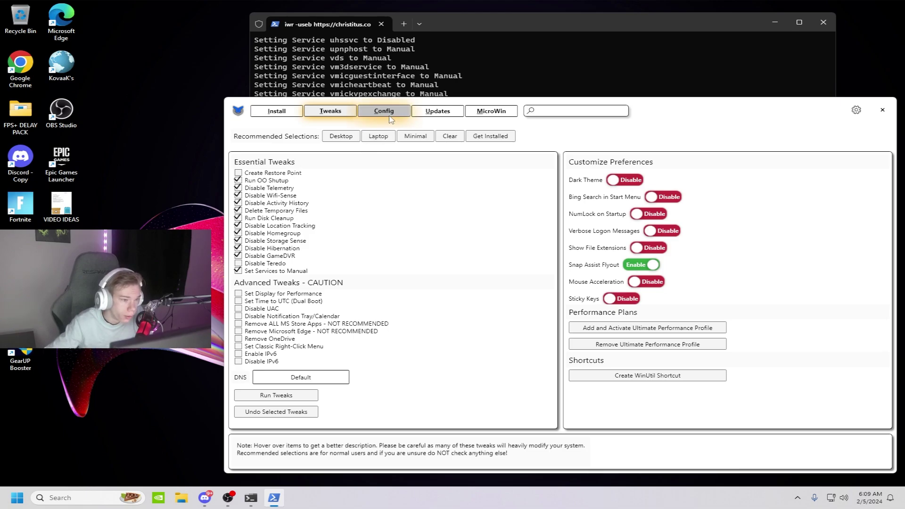
pyautogui.moveTo(695, 115); pyautogui.dragTo(560, 111)
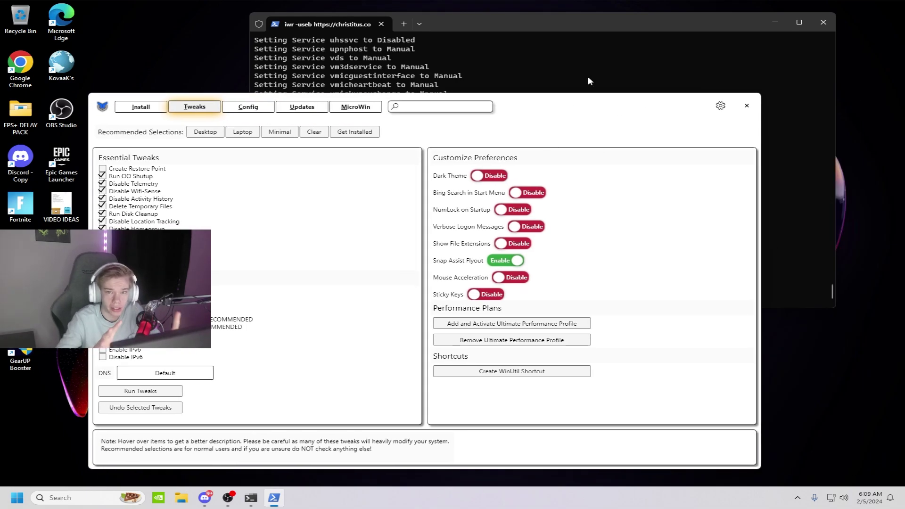
pyautogui.click(746, 106)
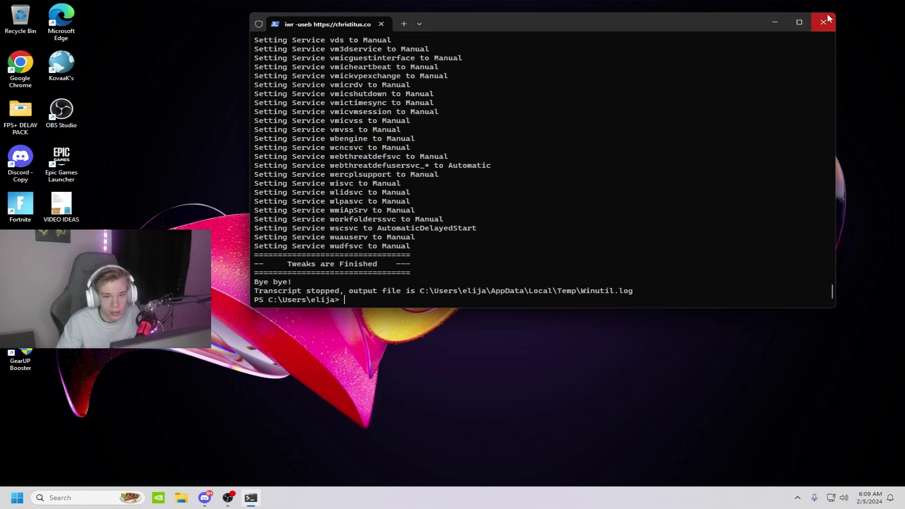
pyautogui.click(823, 21)
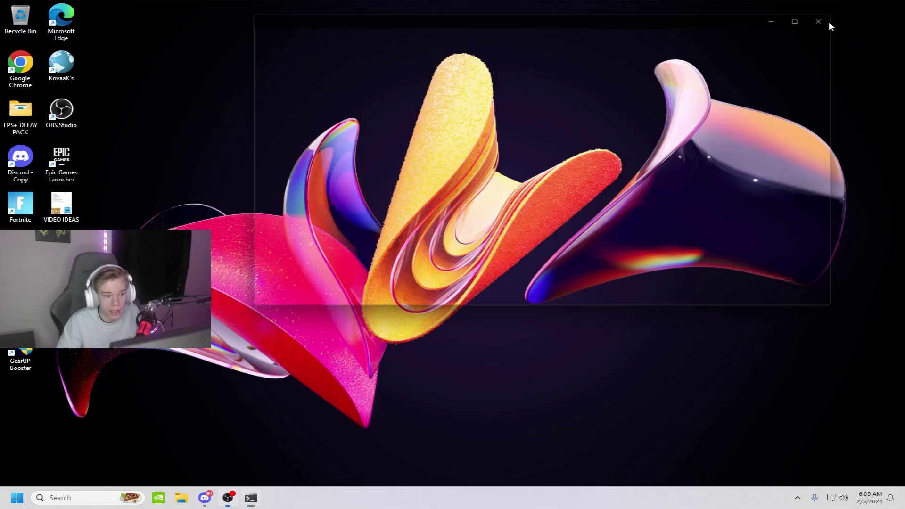
# Launch GearUP Booster, view its games catalogue including the Shooting category, and return to its home page
pyautogui.doubleClick(22, 357)
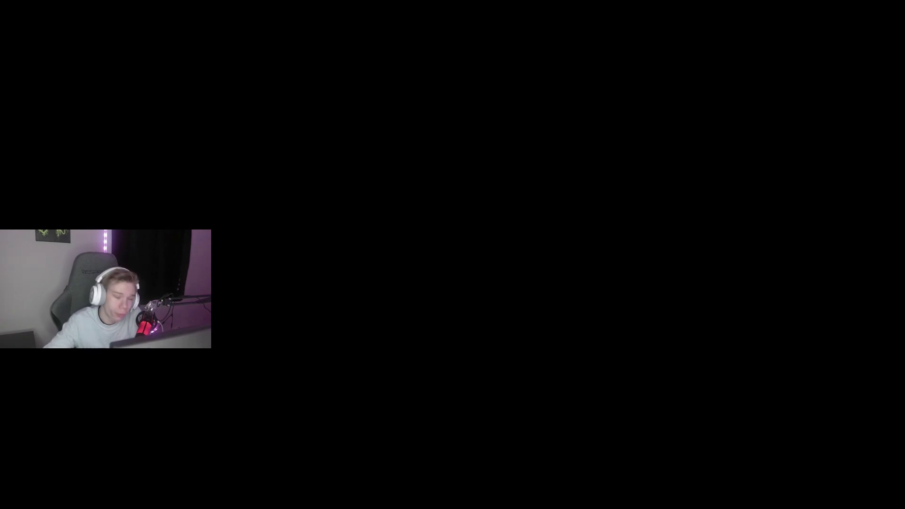
pyautogui.click(430, 323)
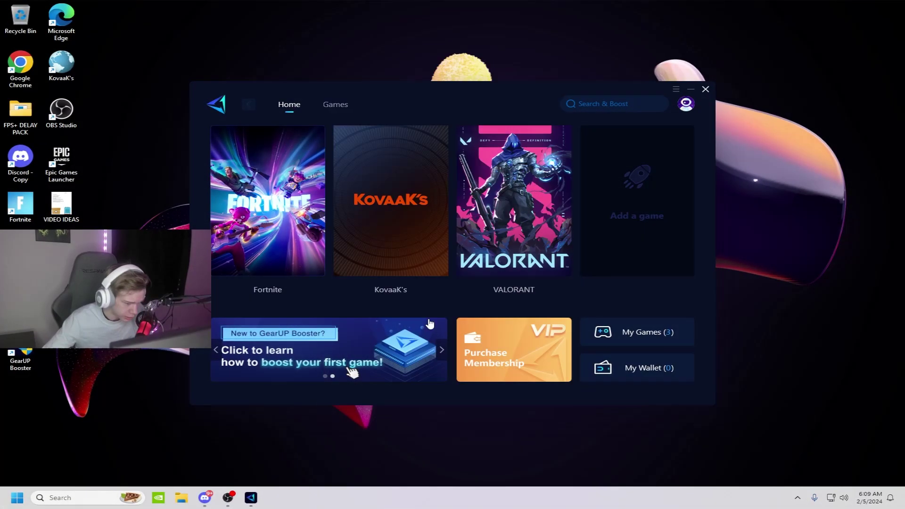
pyautogui.moveTo(404, 223)
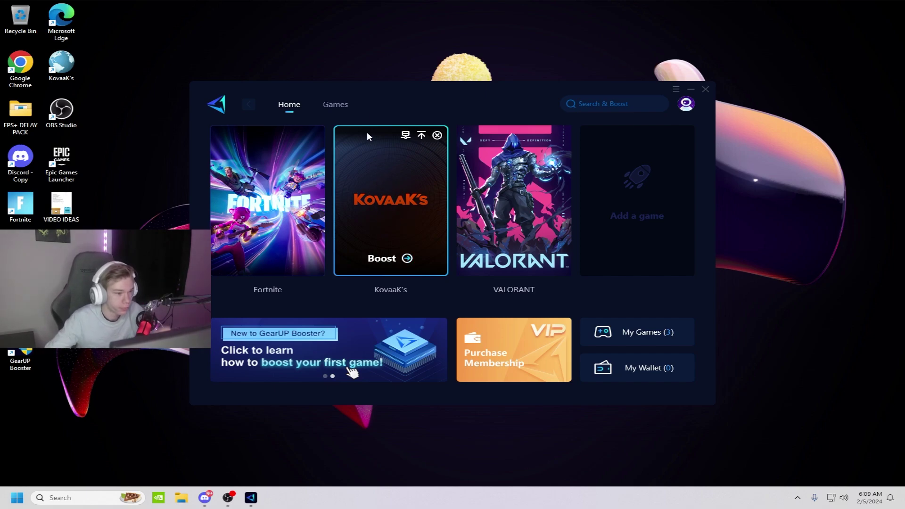
pyautogui.click(336, 104)
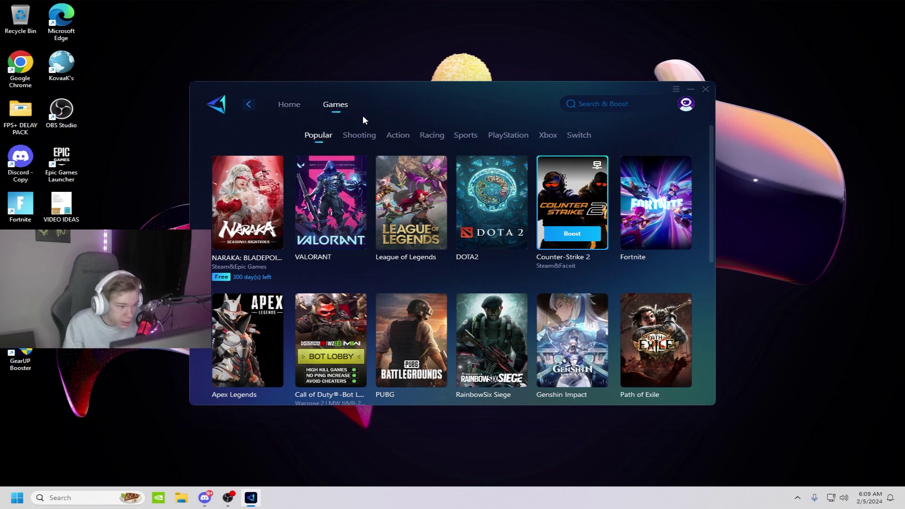
pyautogui.click(355, 137)
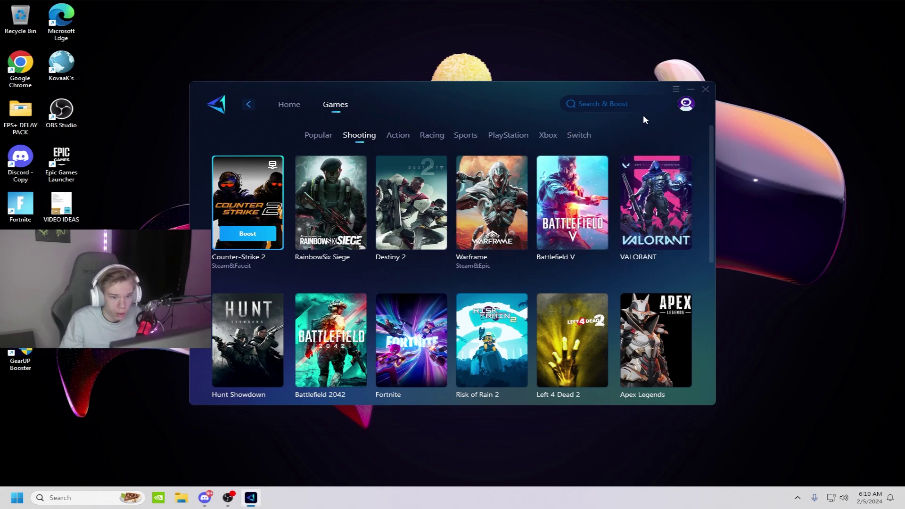
pyautogui.click(289, 104)
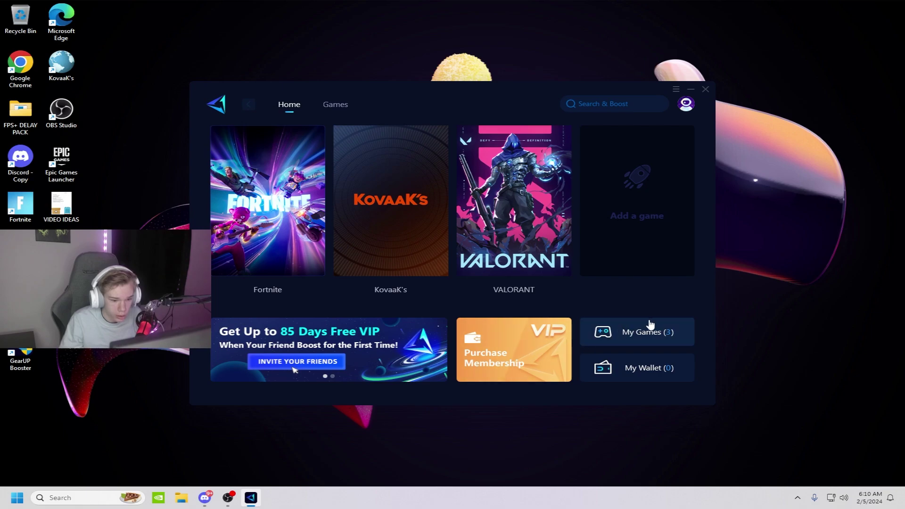
# Fill in the wallet's Redeem Code field with lzrgaming and close the wallet
pyautogui.click(644, 368)
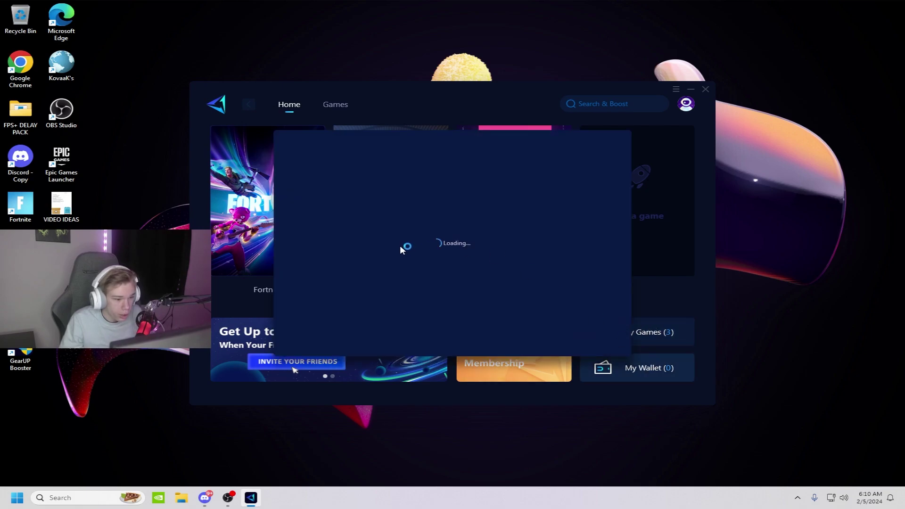
pyautogui.click(377, 230)
pyautogui.write('l')
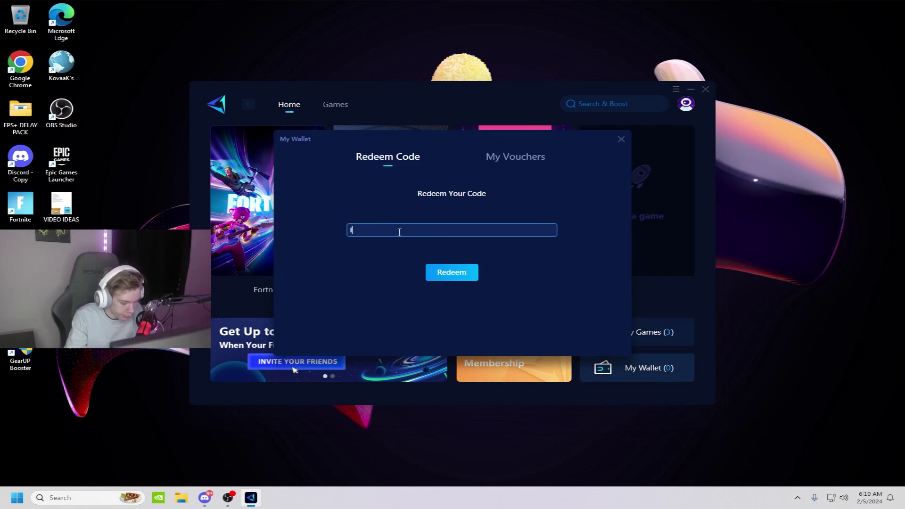
pyautogui.write('zrg')
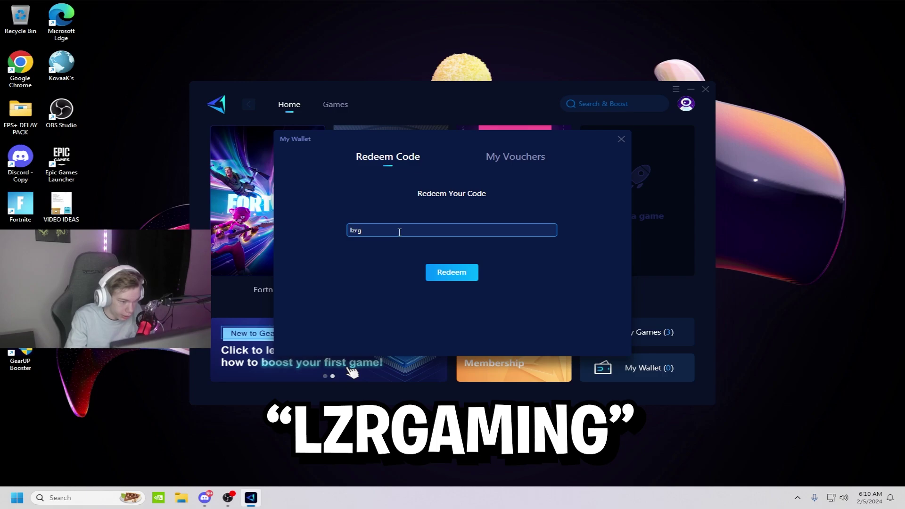
pyautogui.write('amin')
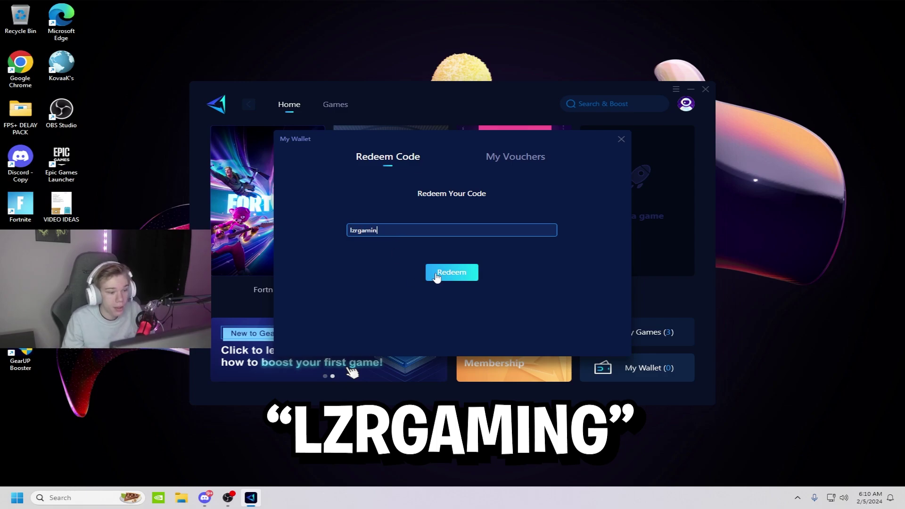
pyautogui.write('g')
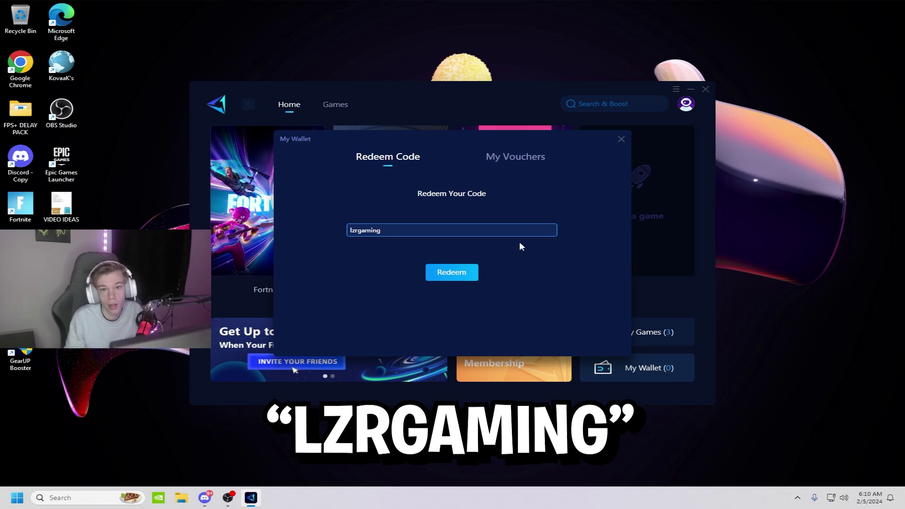
pyautogui.click(621, 139)
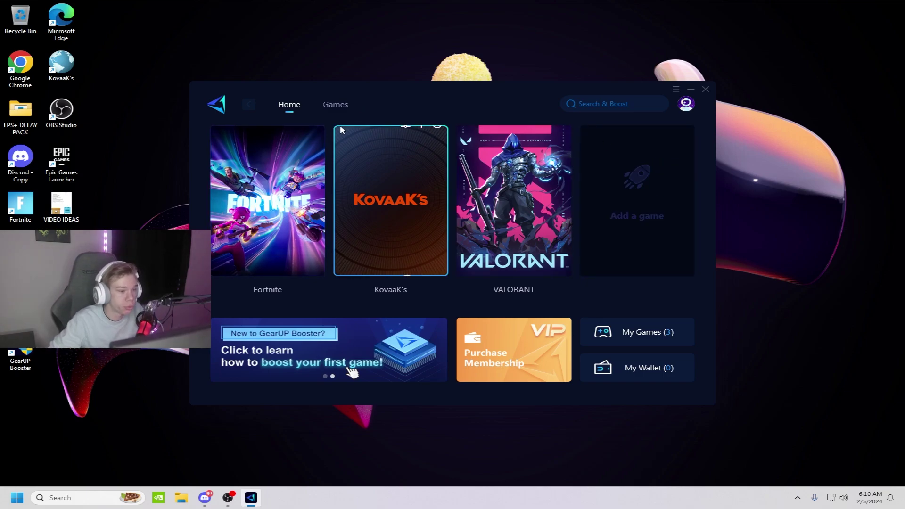
# Examine the supported games in GearUP Booster across the PlayStation, Sports, Racing, Action, Shooting and Popular categories
pyautogui.click(334, 104)
pyautogui.click(510, 135)
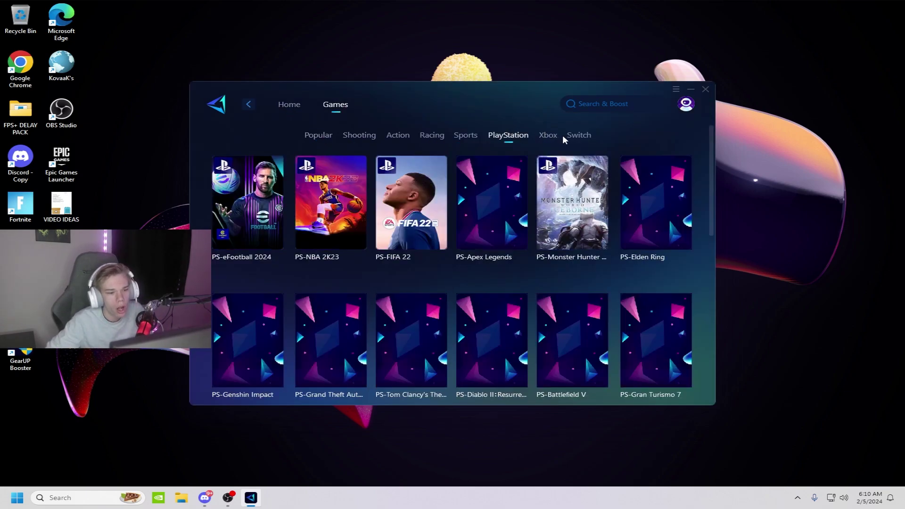
pyautogui.click(559, 135)
pyautogui.click(469, 142)
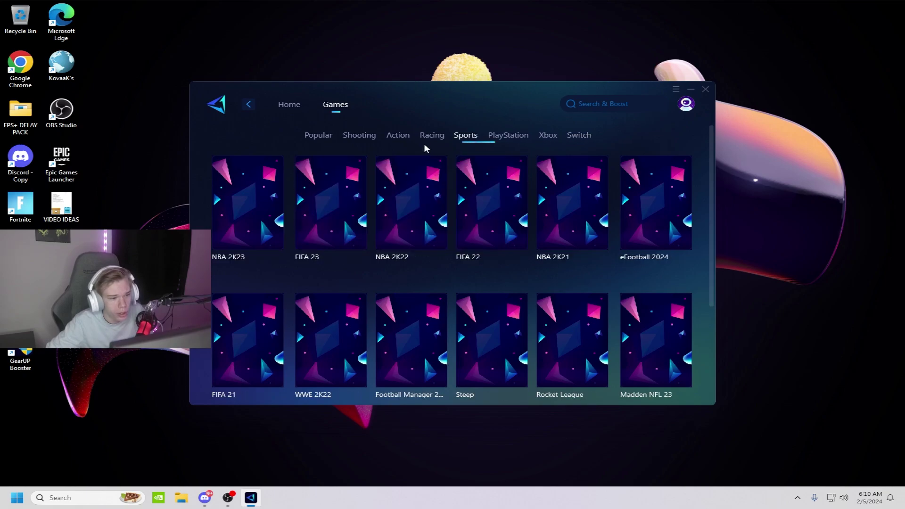
pyautogui.click(426, 138)
pyautogui.click(396, 138)
pyautogui.click(359, 137)
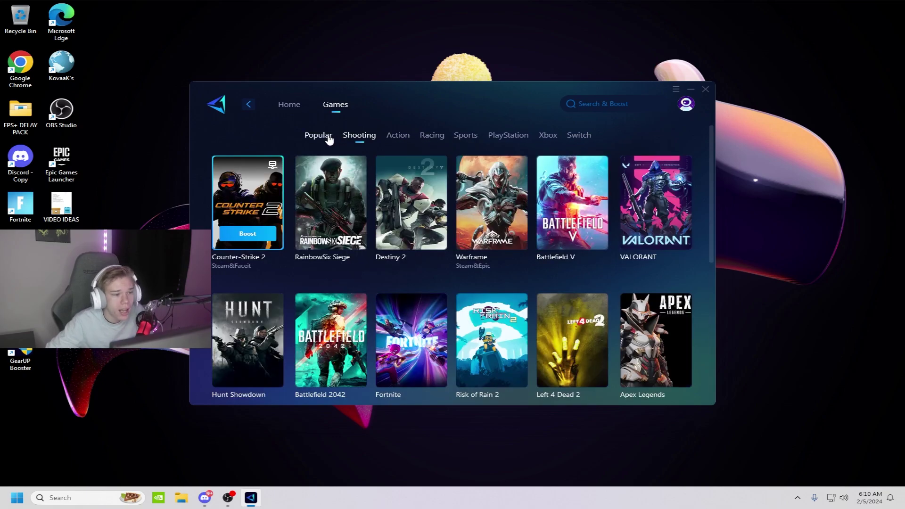
pyautogui.click(315, 136)
pyautogui.scroll(-3, 302, 233)
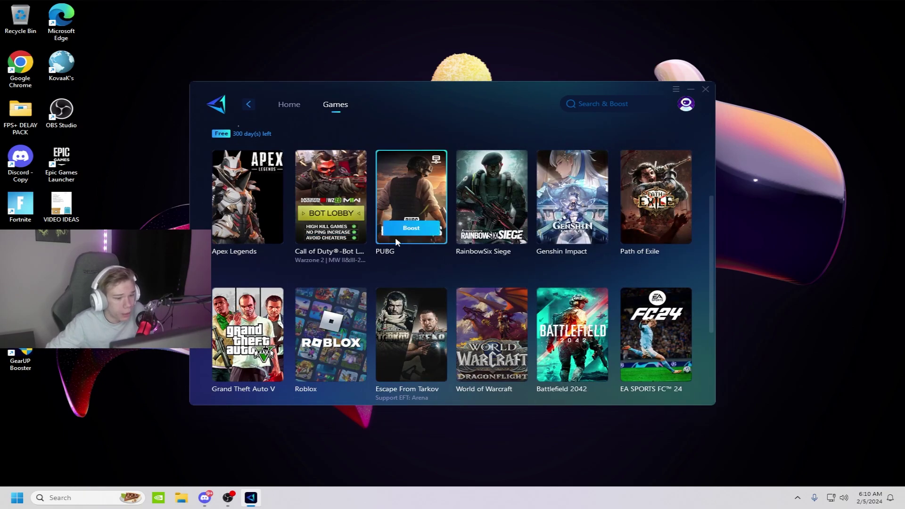
pyautogui.scroll(3, 401, 245)
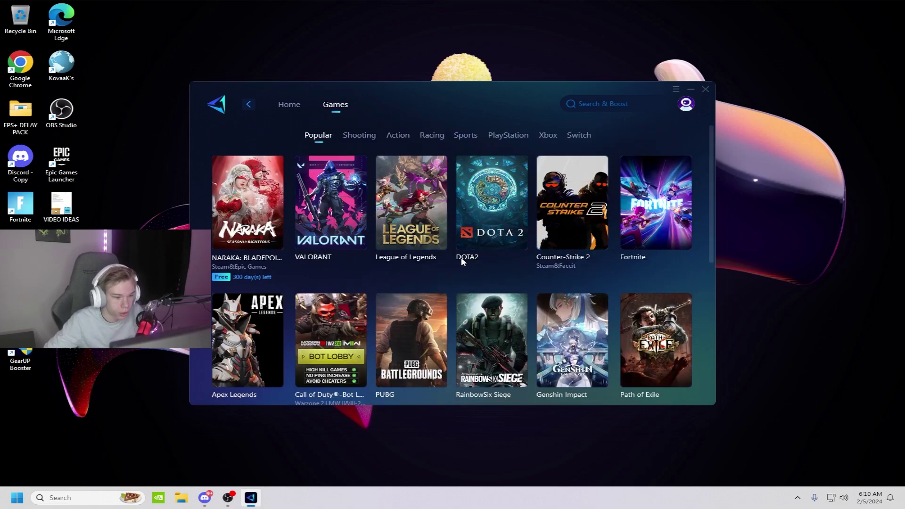
pyautogui.scroll(-5, 385, 288)
pyautogui.scroll(-2, 423, 317)
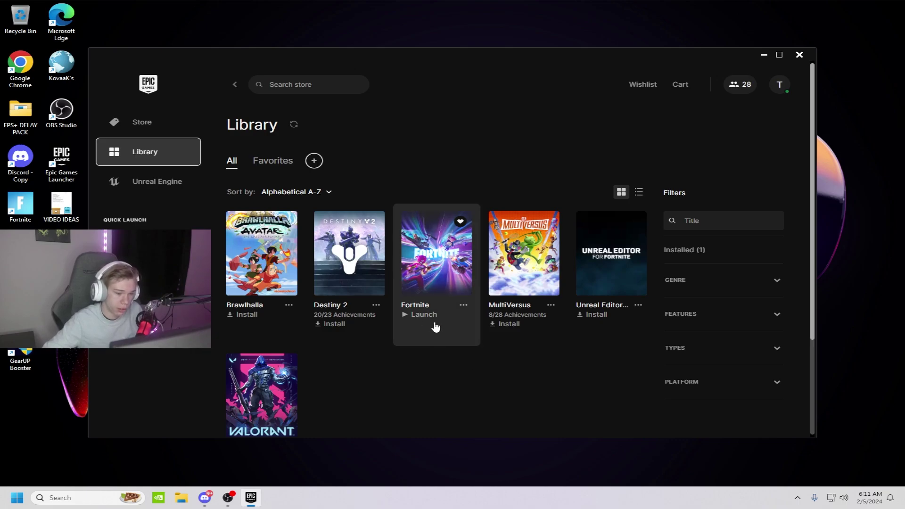
# In Fortnite's installation options, disable Pre-download Streamed Assets, try High Resolution Textures on and off, and enable DirectX 12 Shaders
pyautogui.click(463, 306)
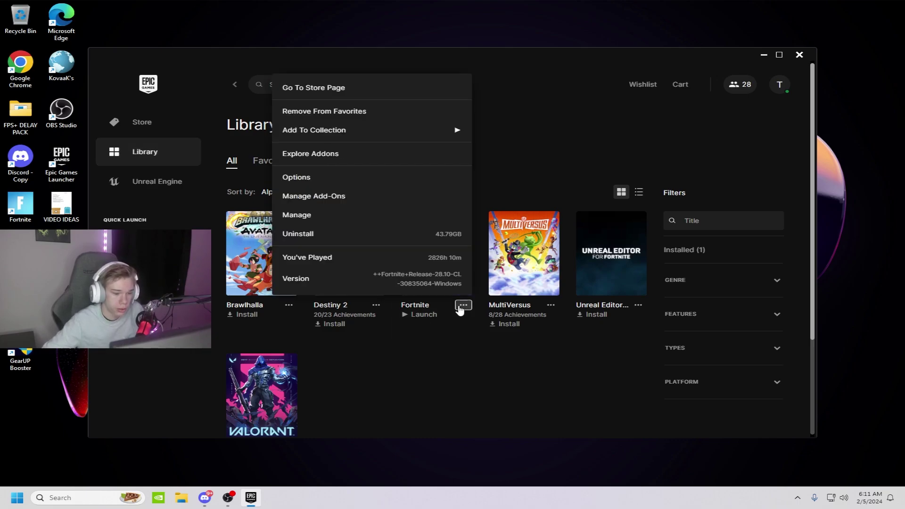
pyautogui.click(302, 178)
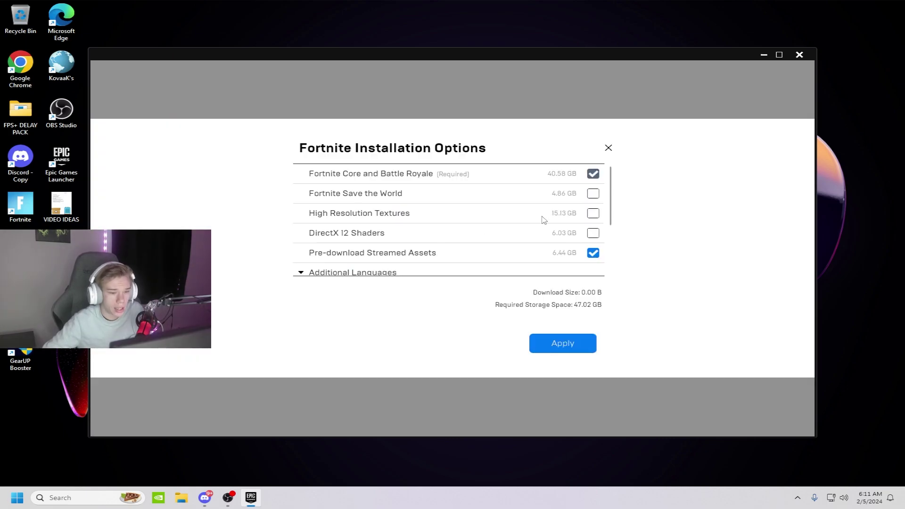
pyautogui.click(593, 253)
pyautogui.click(593, 214)
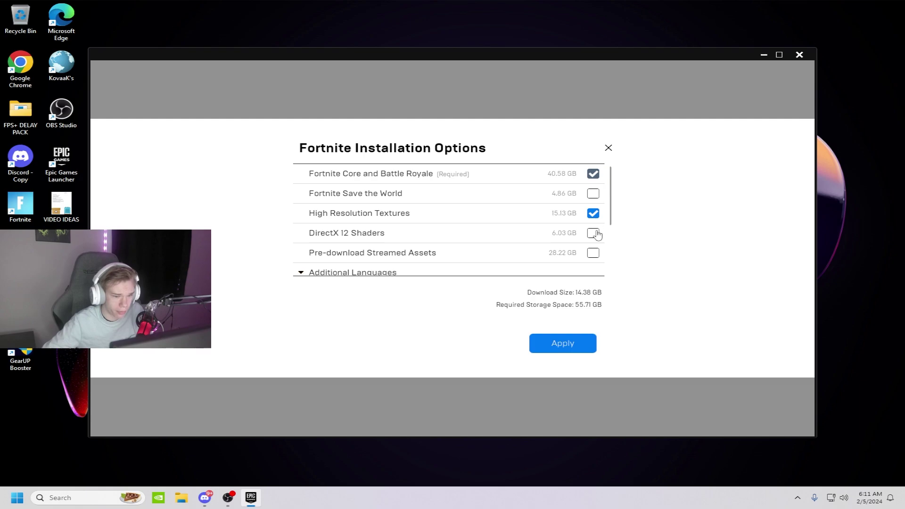
pyautogui.click(593, 233)
pyautogui.click(594, 213)
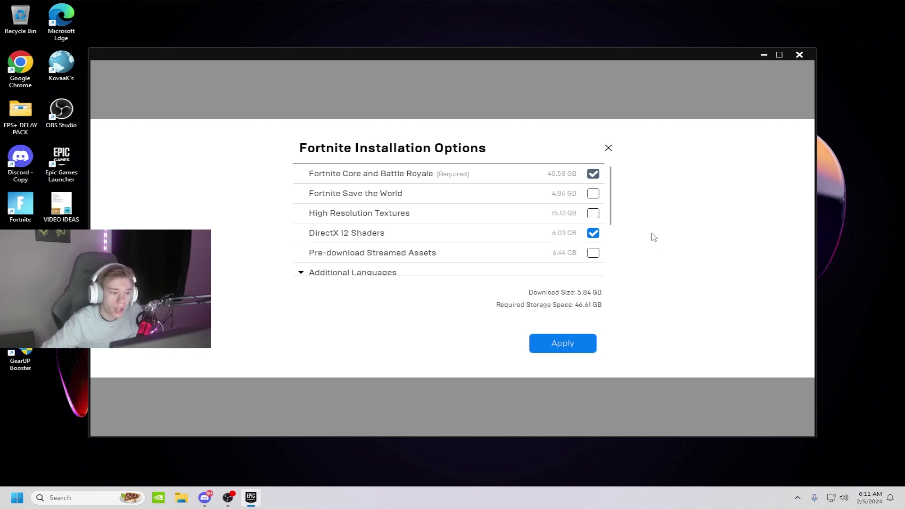
# Disable DirectX 12 Shaders, enable Pre-download Streamed Assets, collapse Additional Languages, and apply Fortnite's installation options
pyautogui.click(593, 236)
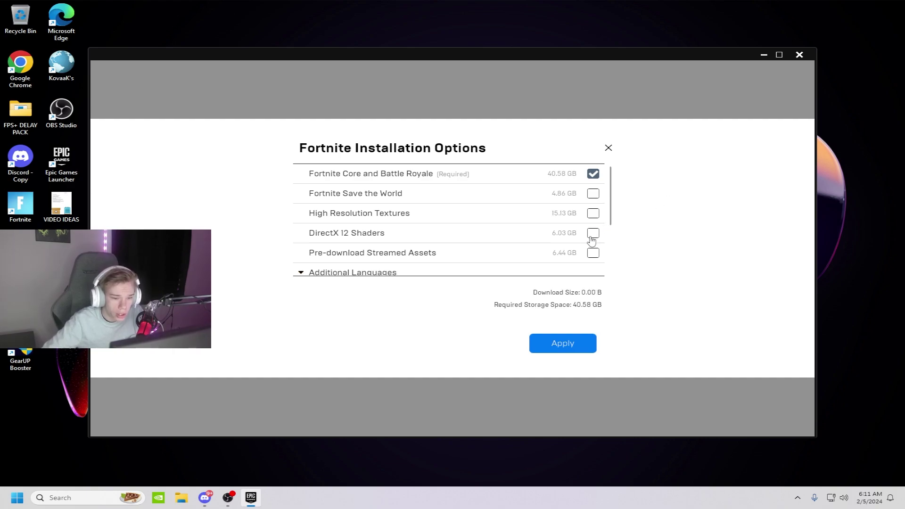
pyautogui.click(592, 253)
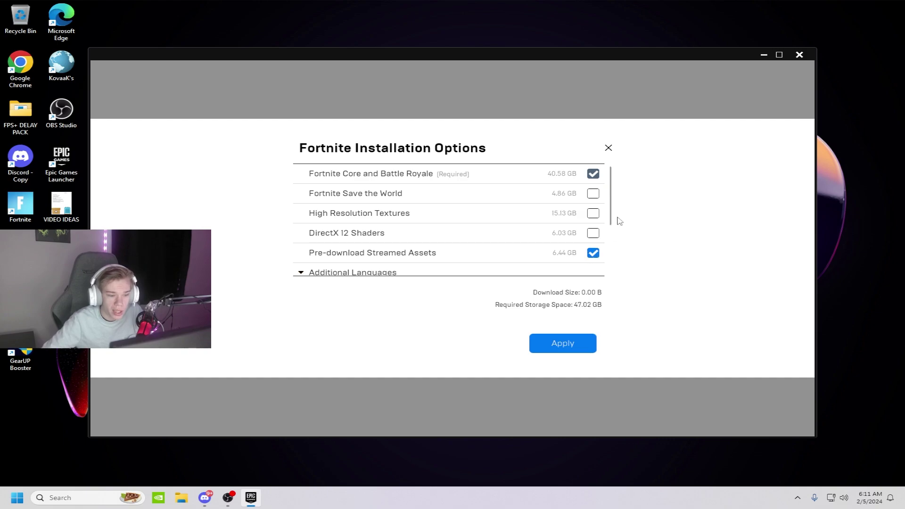
pyautogui.click(303, 273)
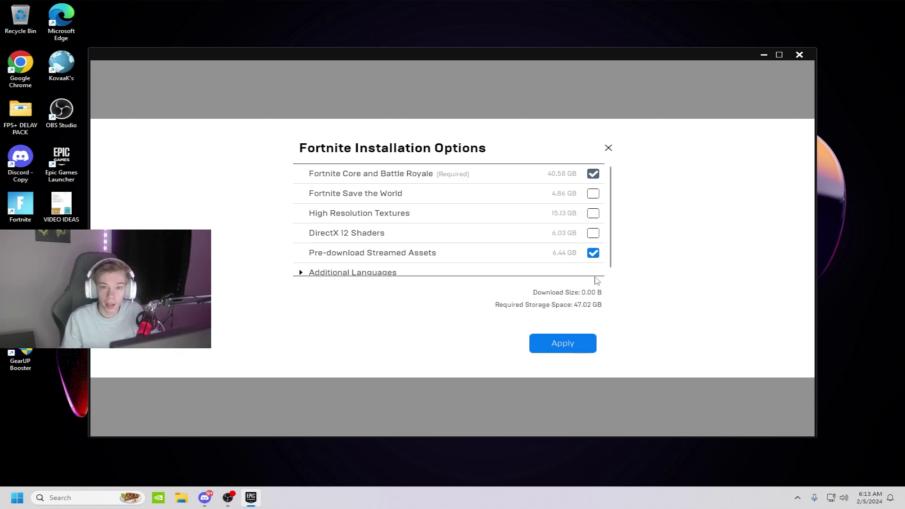
pyautogui.click(557, 348)
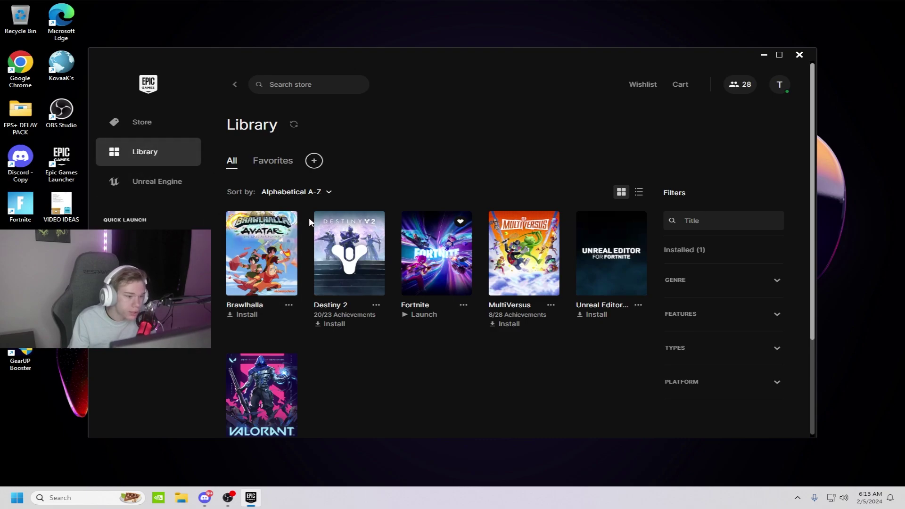
# Open Fortnite's management settings from the library and start verifying its files
pyautogui.click(463, 306)
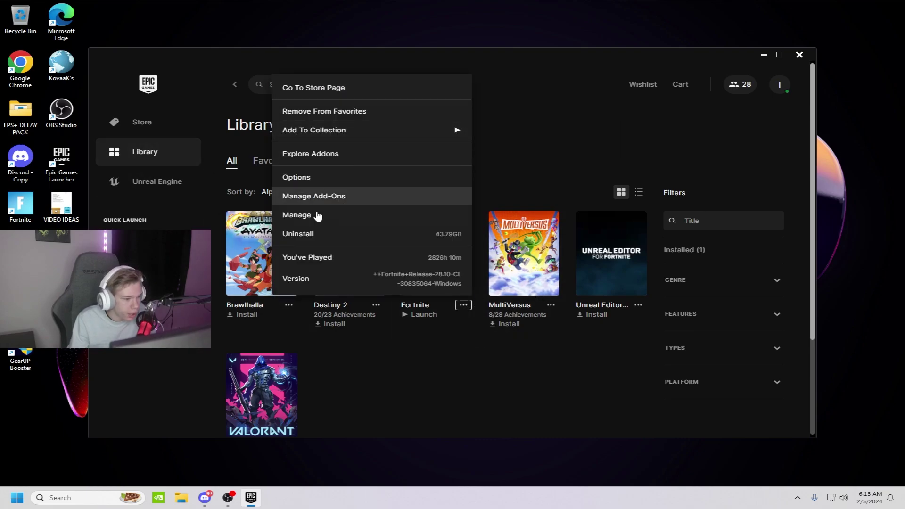
pyautogui.click(335, 223)
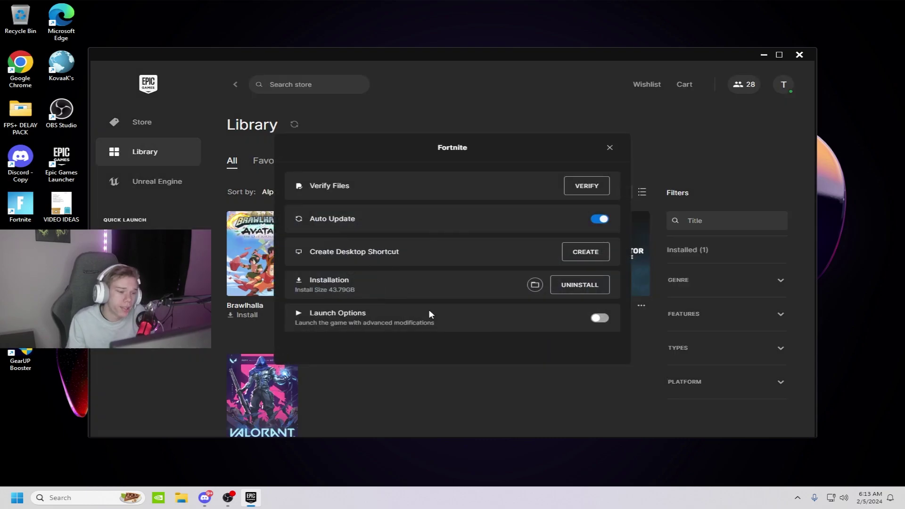
pyautogui.click(591, 194)
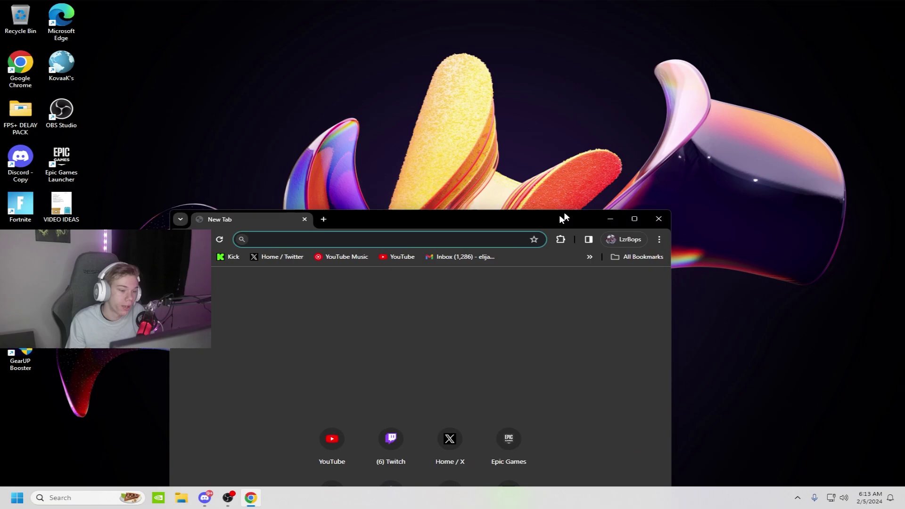
# Maximise the Chrome window and open its System settings to check the background apps and hardware acceleration options
pyautogui.doubleClick(558, 214)
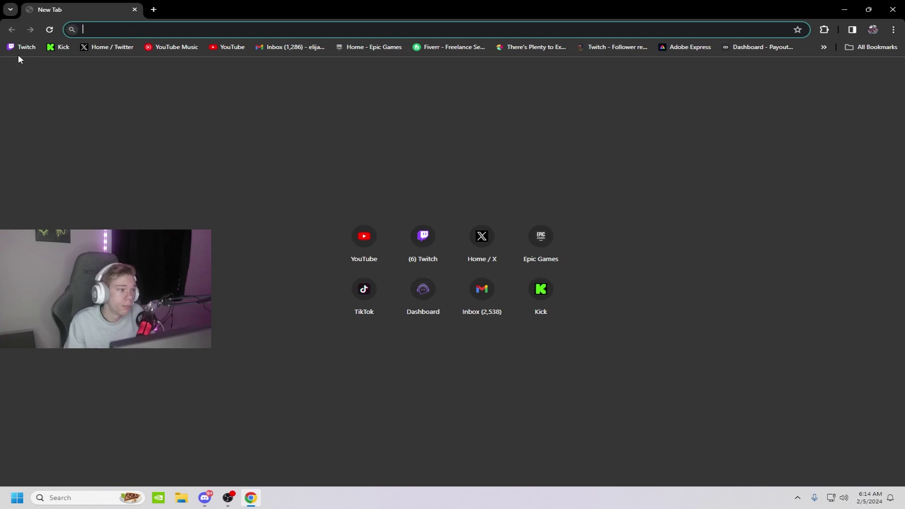
pyautogui.click(893, 30)
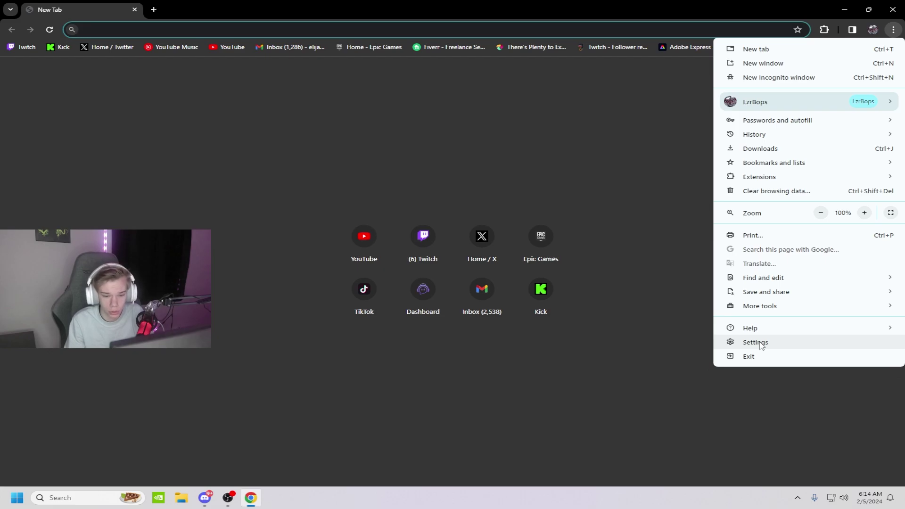
pyautogui.click(755, 342)
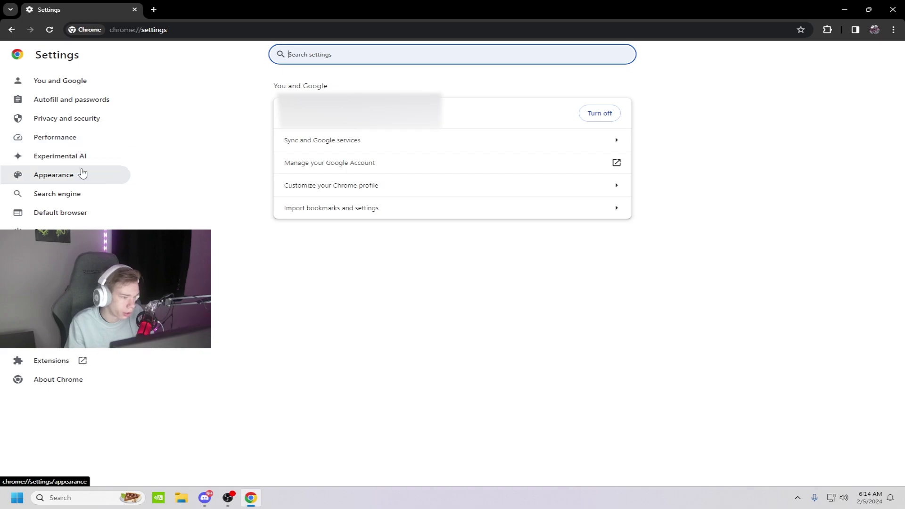
pyautogui.click(57, 307)
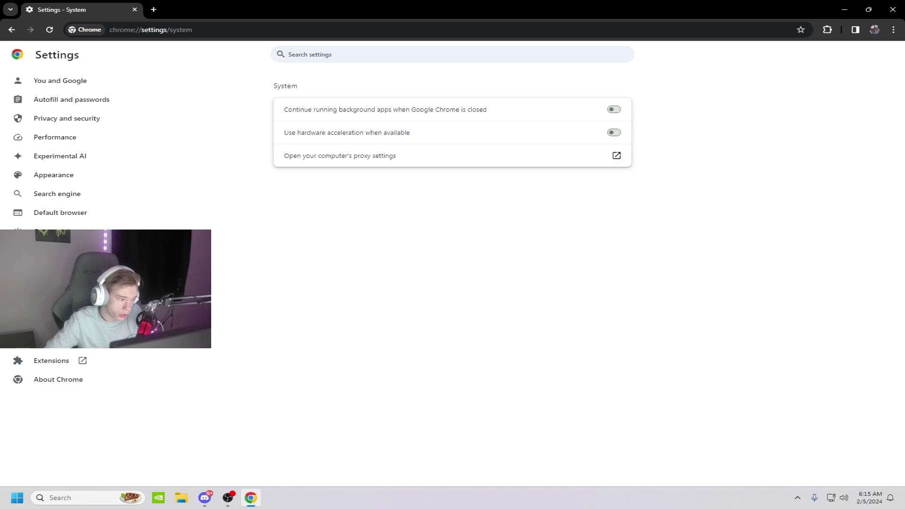
# Starting from a new tab, revisit Chrome's System settings, and close both browser tabs to return to the desktop
pyautogui.hotkey('ctrl', 't')
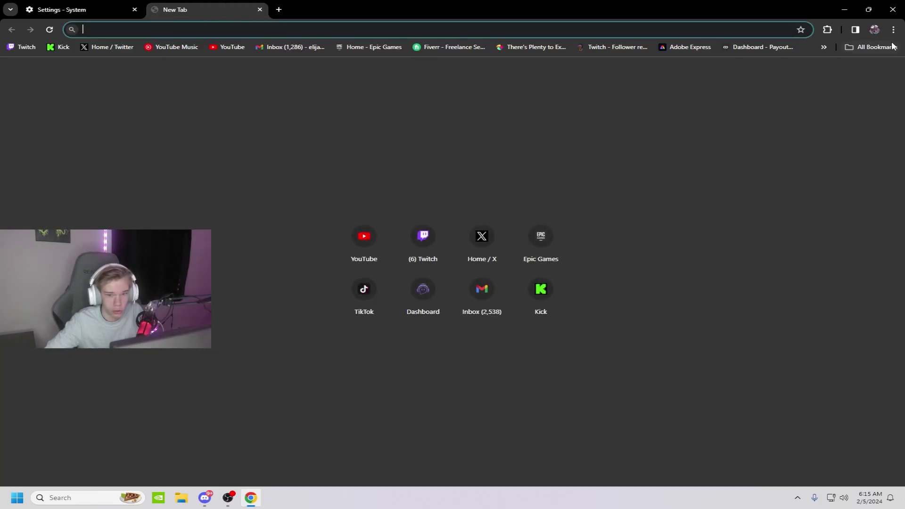
pyautogui.click(893, 29)
pyautogui.click(754, 342)
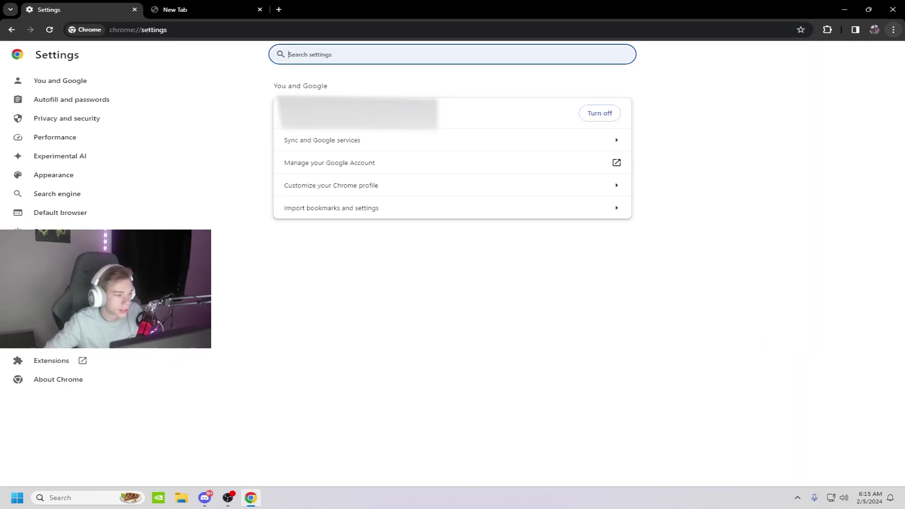
pyautogui.click(52, 307)
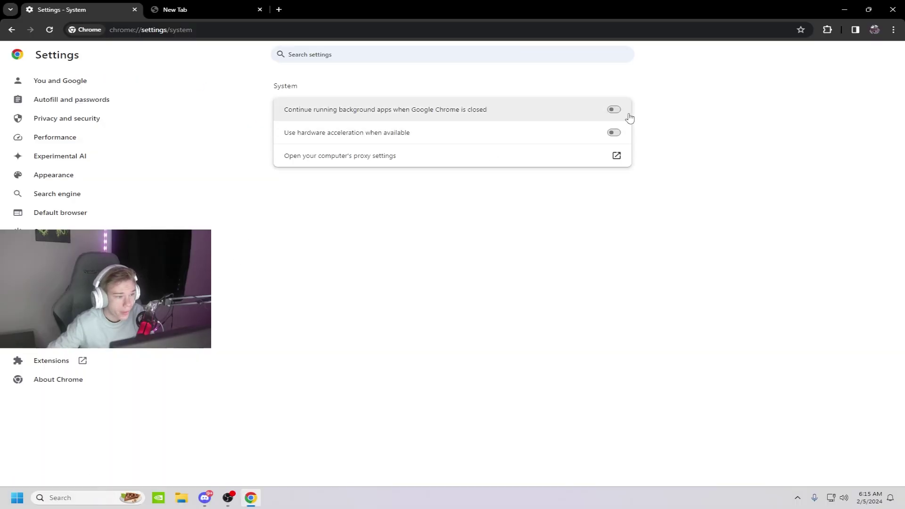
pyautogui.click(134, 10)
pyautogui.click(134, 10)
pyautogui.rightClick(507, 178)
pyautogui.click(527, 208)
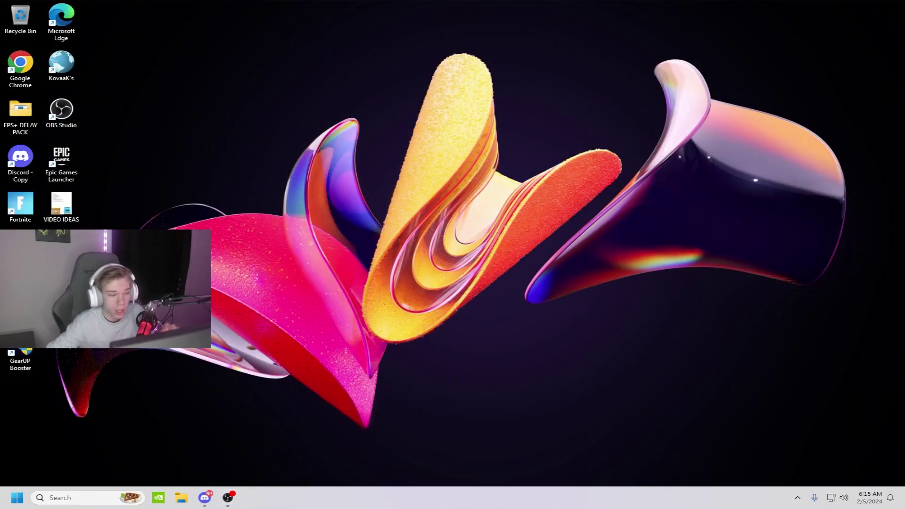
# Switch to Discord, open its Advanced settings, and bring up the Hardware Acceleration change dialog, cancelling it without applying
pyautogui.click(205, 497)
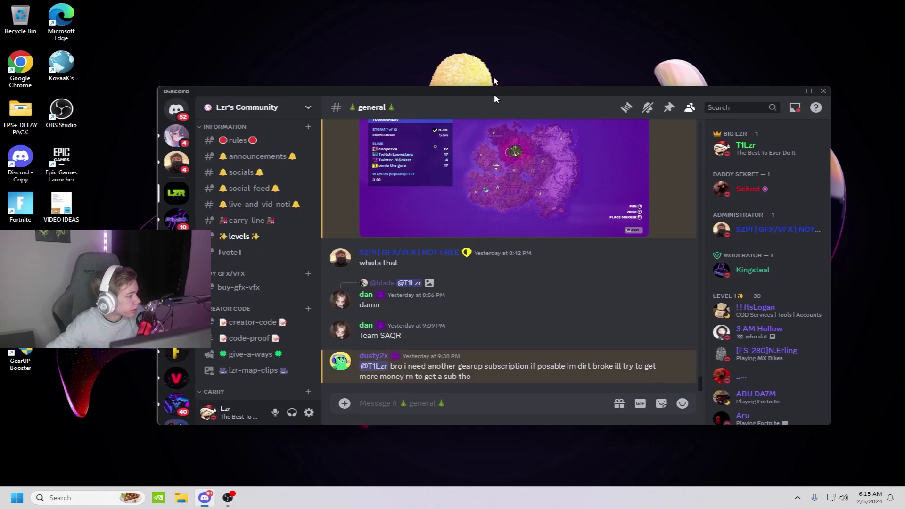
pyautogui.doubleClick(494, 87)
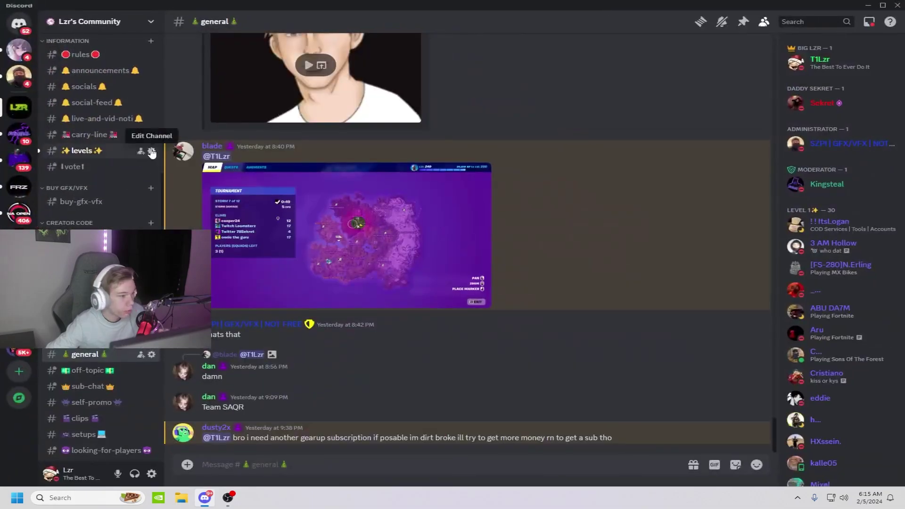
pyautogui.click(152, 474)
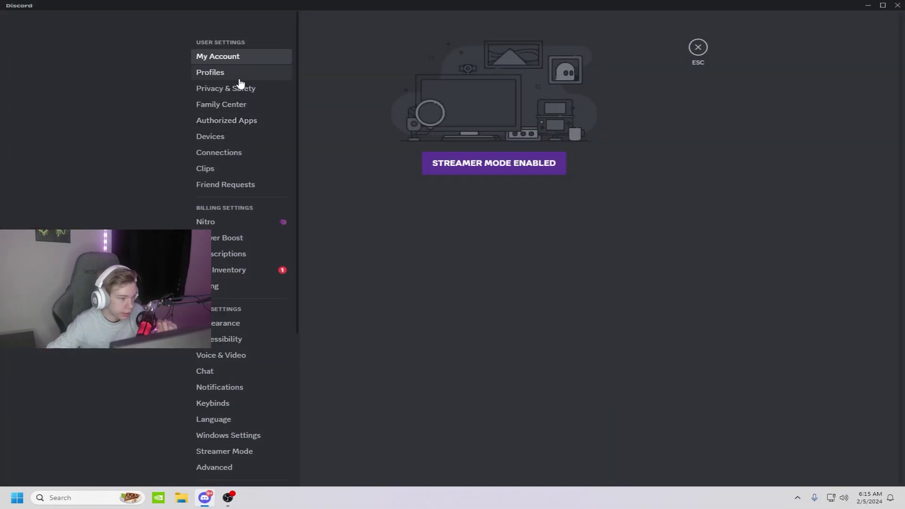
pyautogui.scroll(-3, 226, 188)
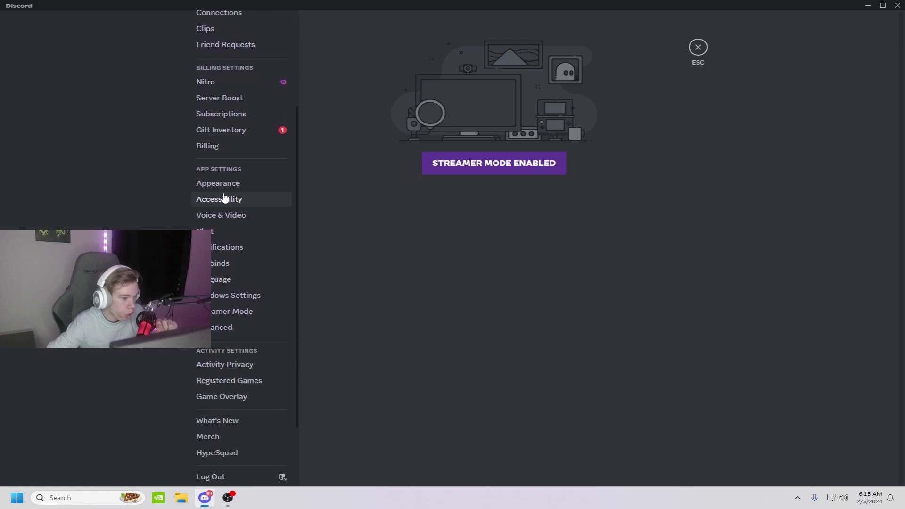
pyautogui.click(225, 327)
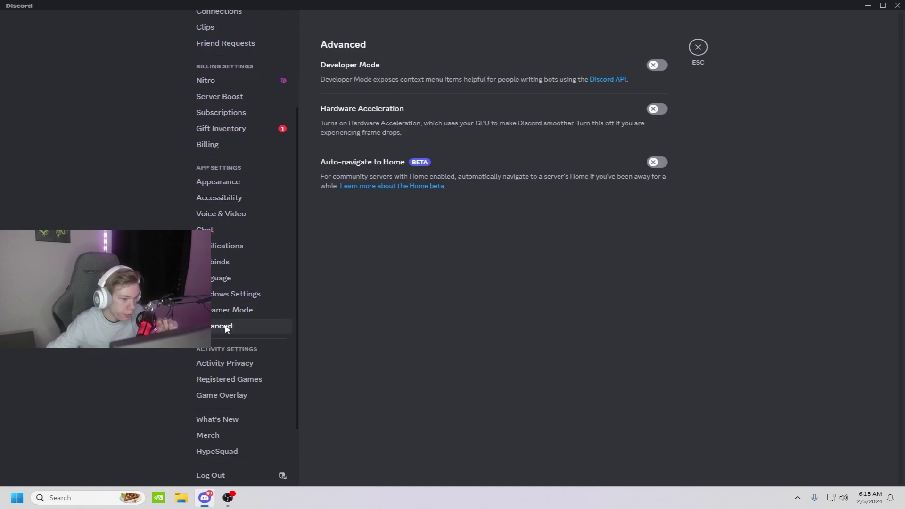
pyautogui.click(659, 109)
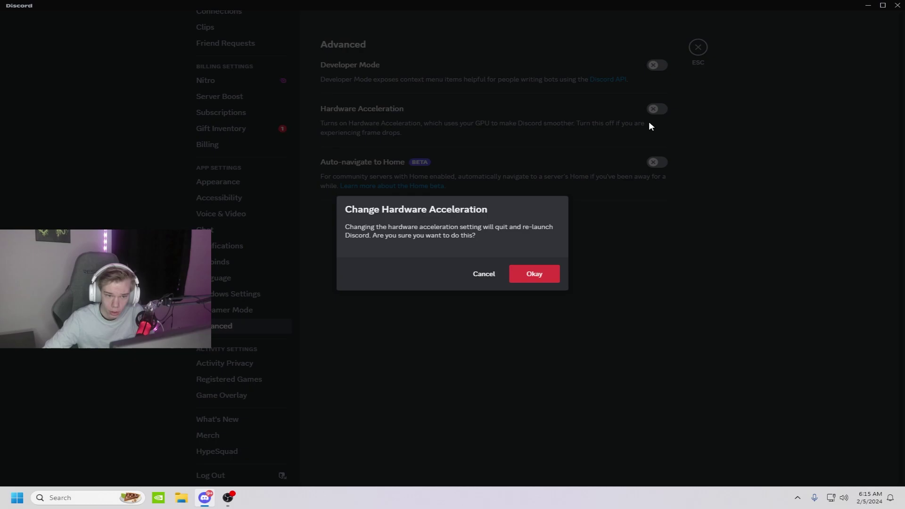
pyautogui.click(487, 276)
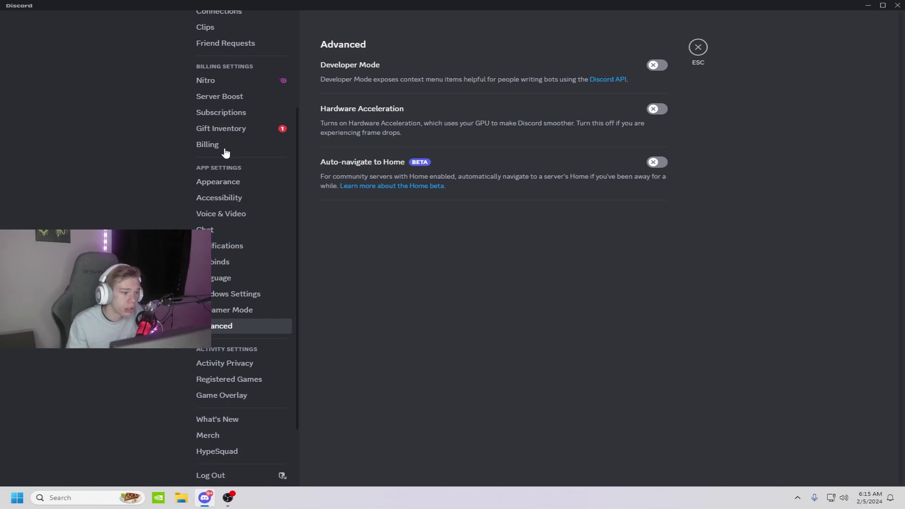
pyautogui.click(236, 245)
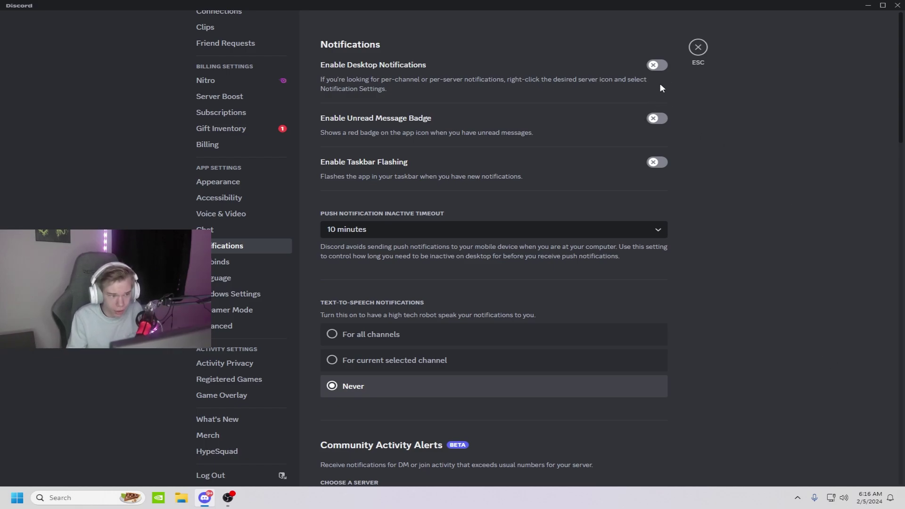
pyautogui.click(697, 52)
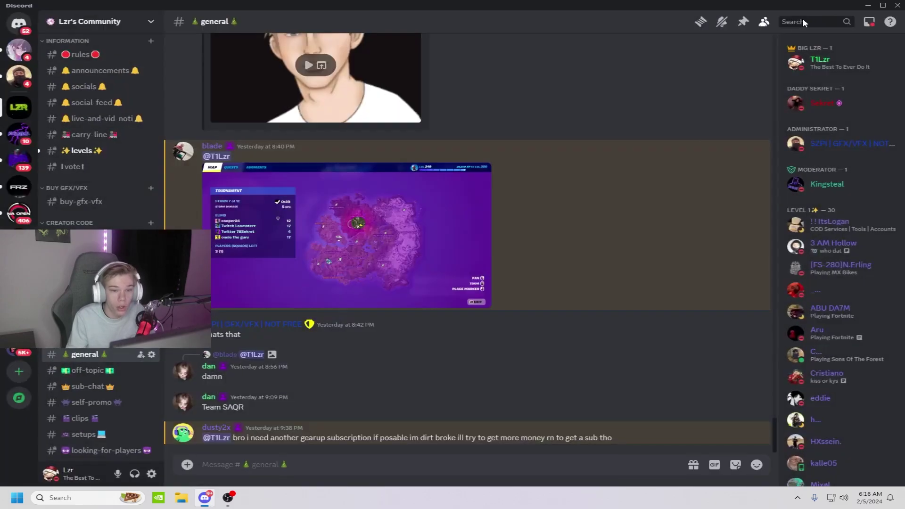
pyautogui.click(868, 5)
# Open Windows Settings, search for "noti", expand the system Notifications options to review them, and close Settings
pyautogui.click(70, 498)
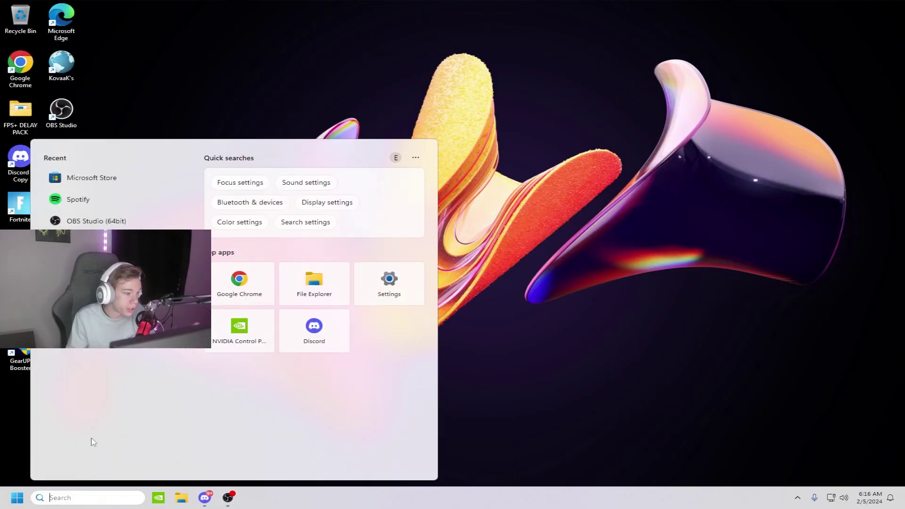
pyautogui.click(389, 282)
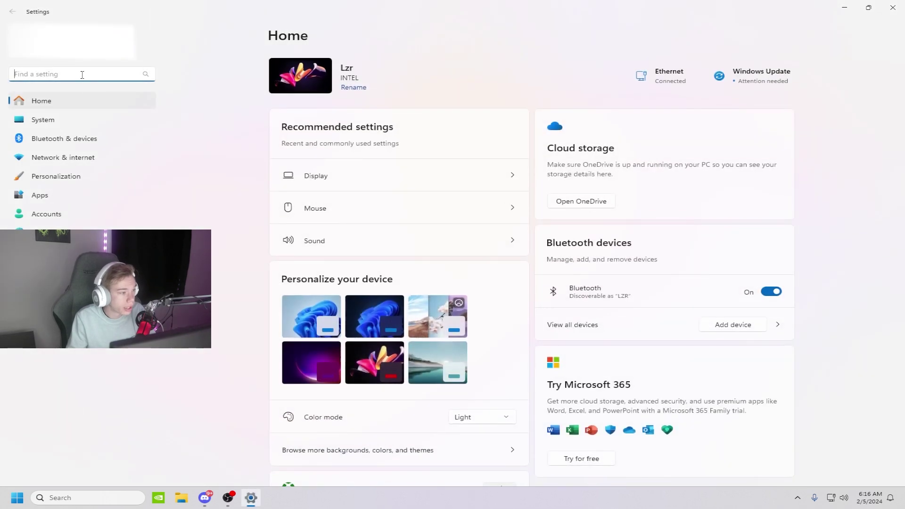
pyautogui.click(92, 74)
pyautogui.write('noti')
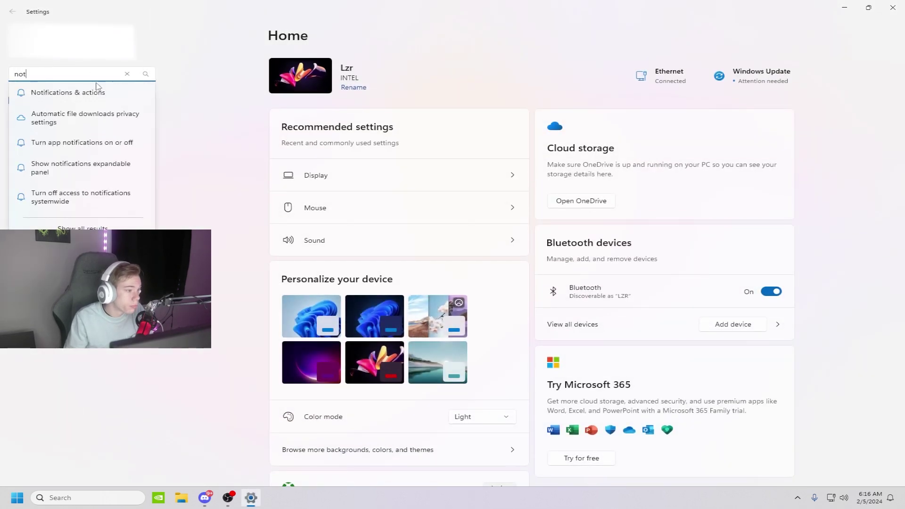
pyautogui.click(94, 93)
pyautogui.click(453, 71)
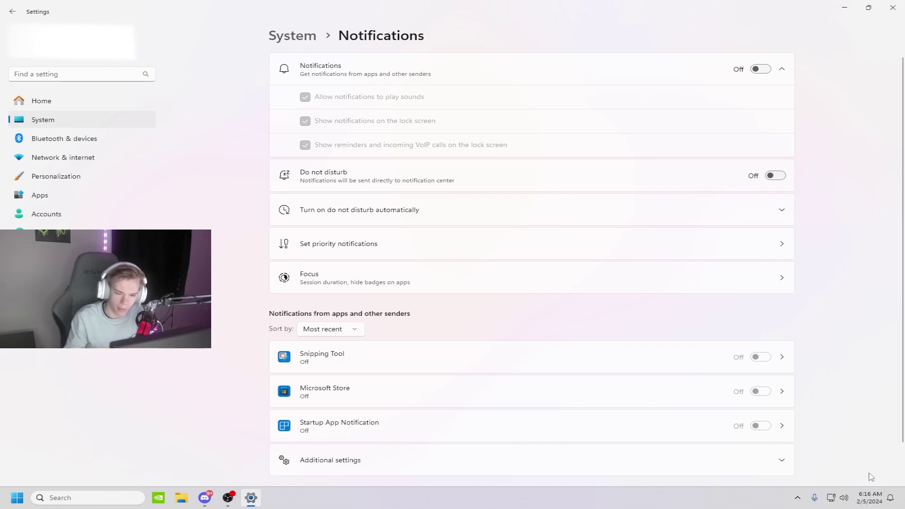
pyautogui.click(892, 7)
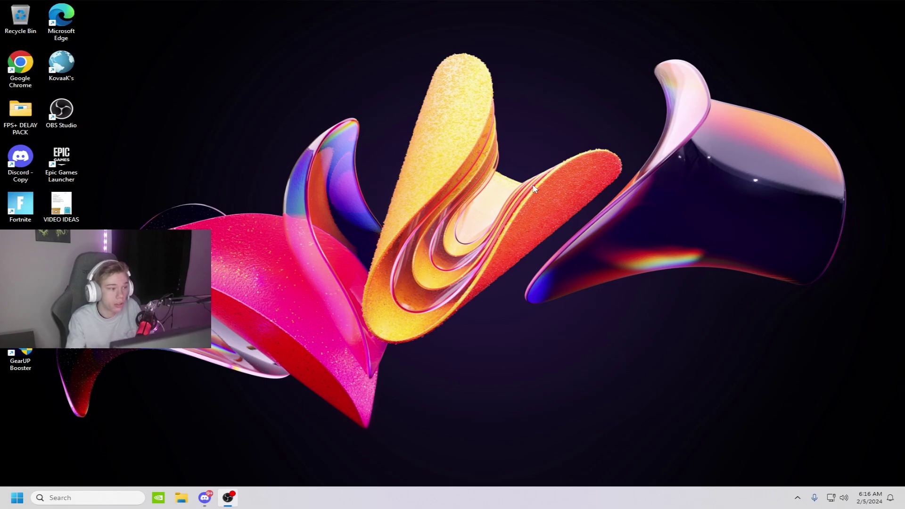